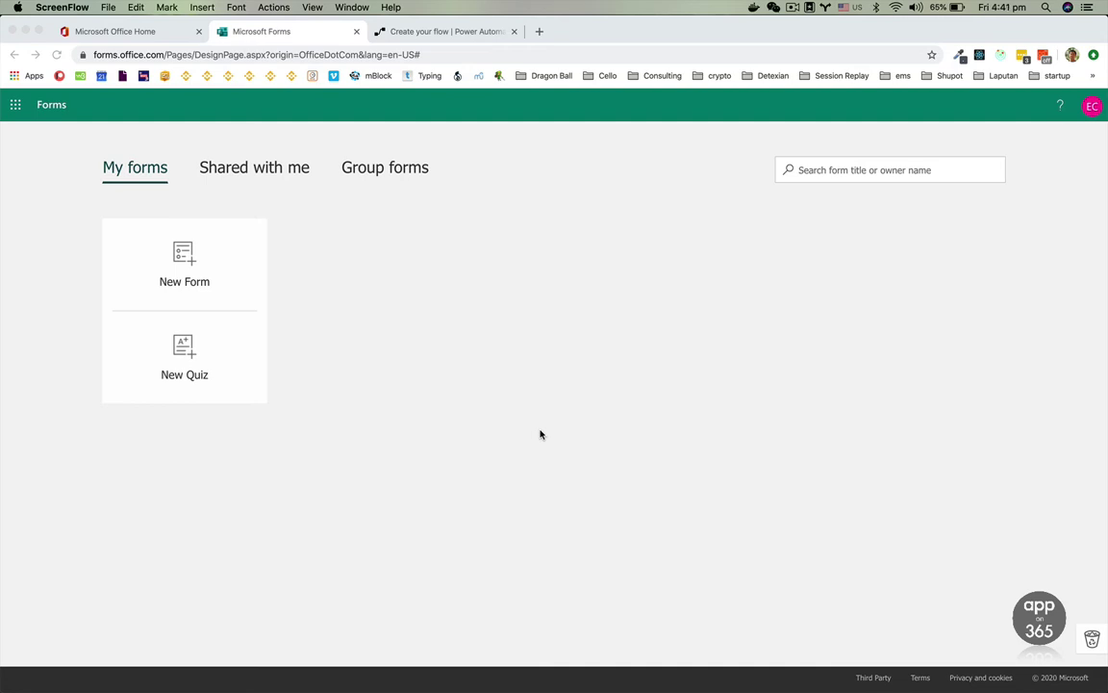
- Create a new form and title it "New member onboard"
left_click(205, 251)
left_click(376, 260)
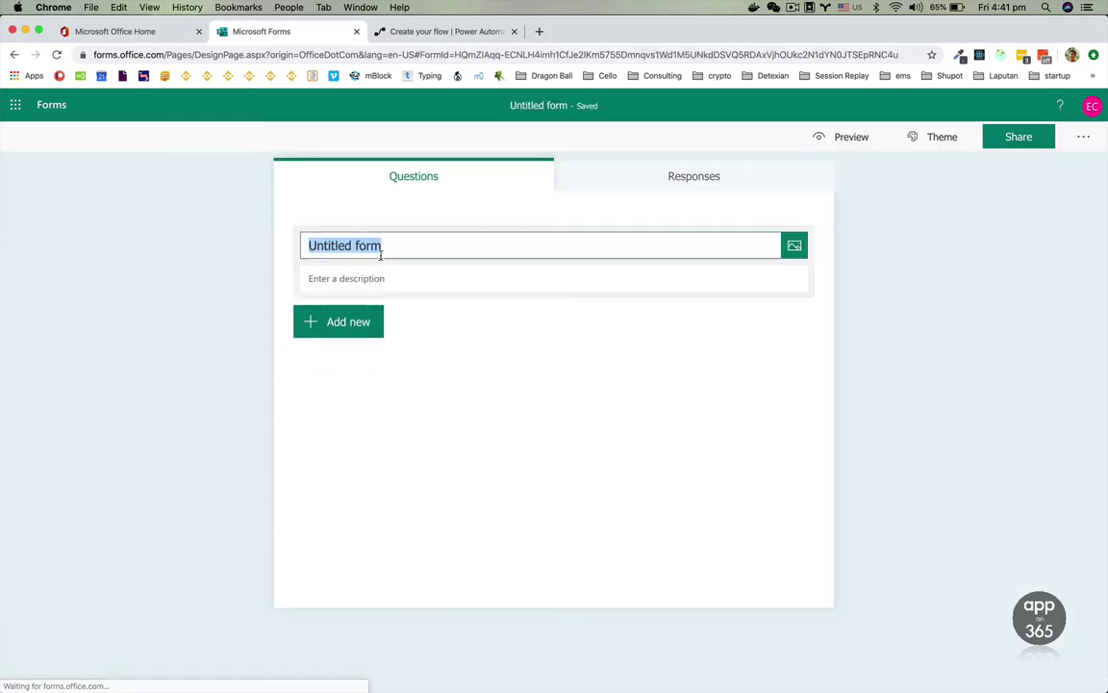
type("New membe")
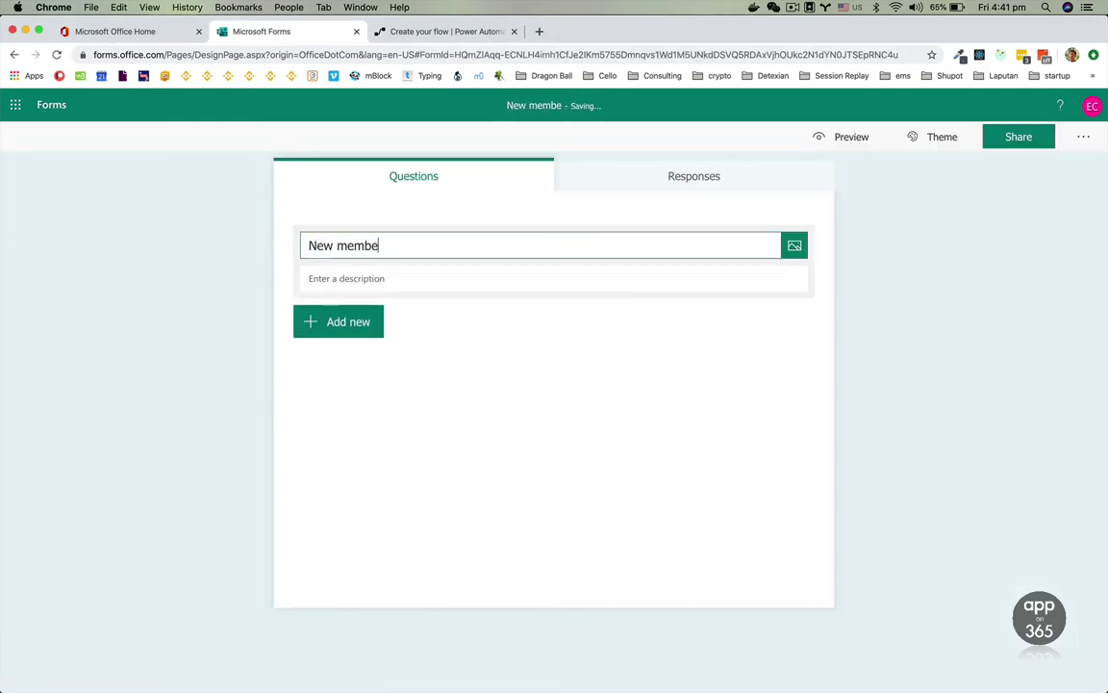
type("r onboard")
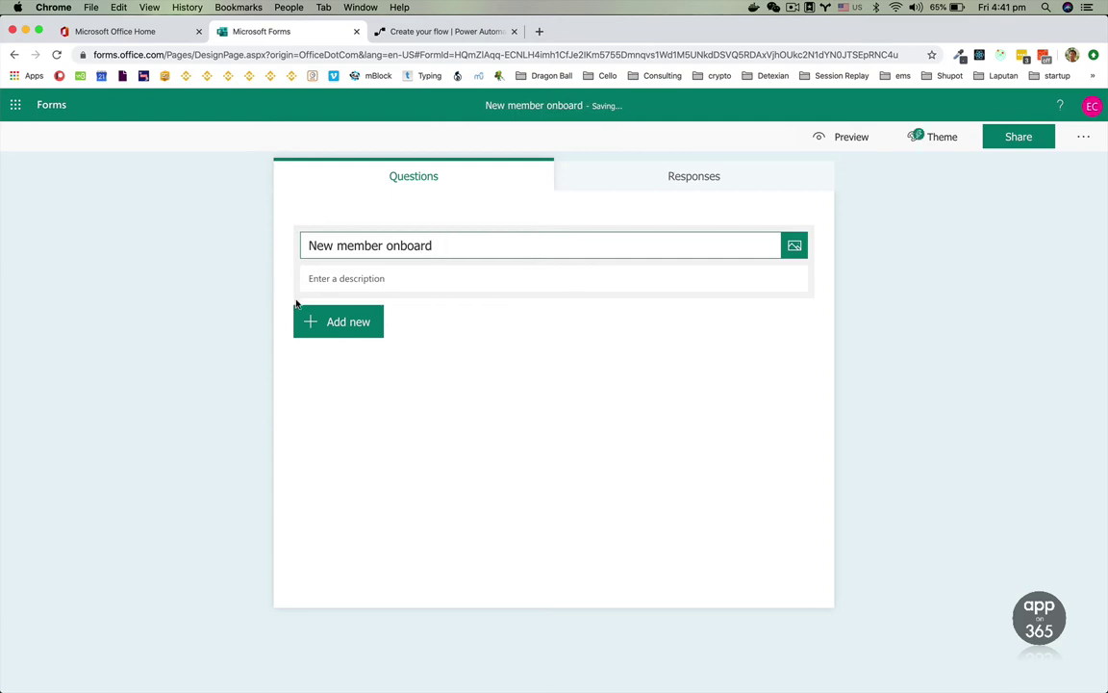
- Add a choice question to the form with the text "What do you need?"
left_click(342, 321)
left_click(374, 325)
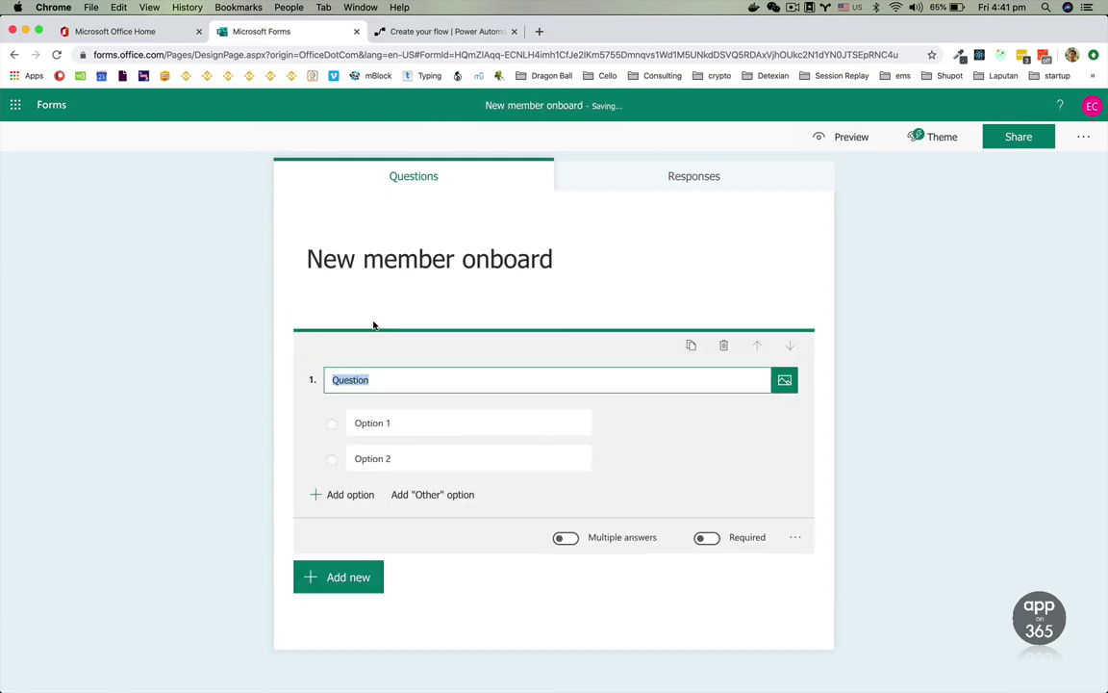
type("What do you need?")
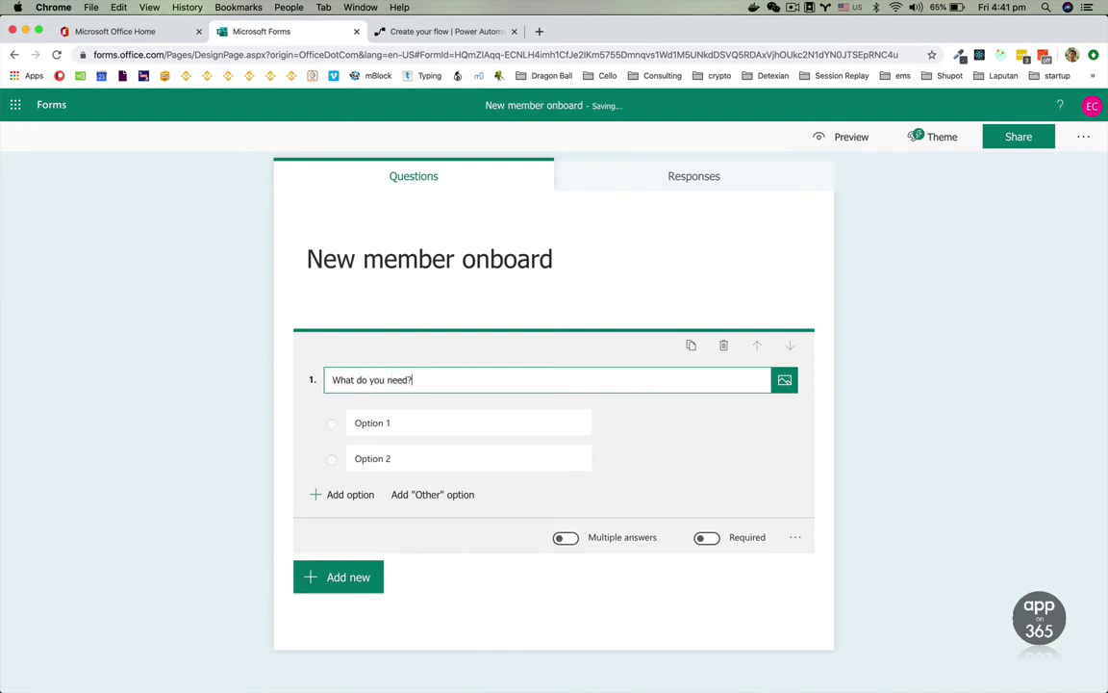
- Set the question's first two answer options to "Laptop" and "Desktop"
left_click(390, 423)
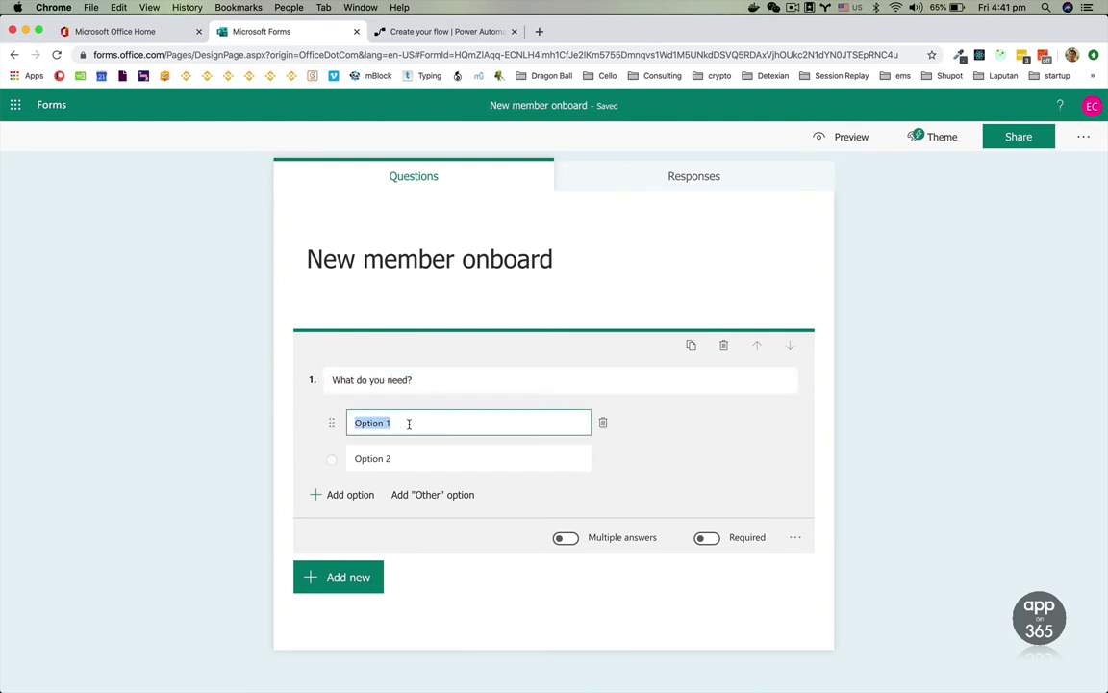
type("Laptop")
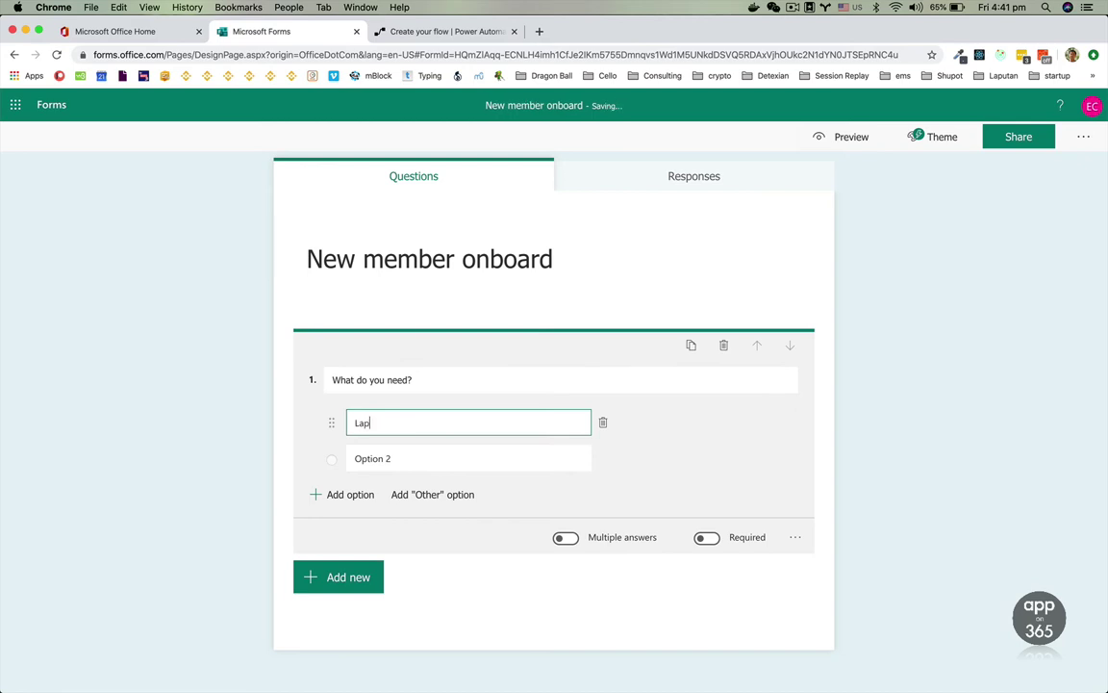
left_click(402, 461)
type("De")
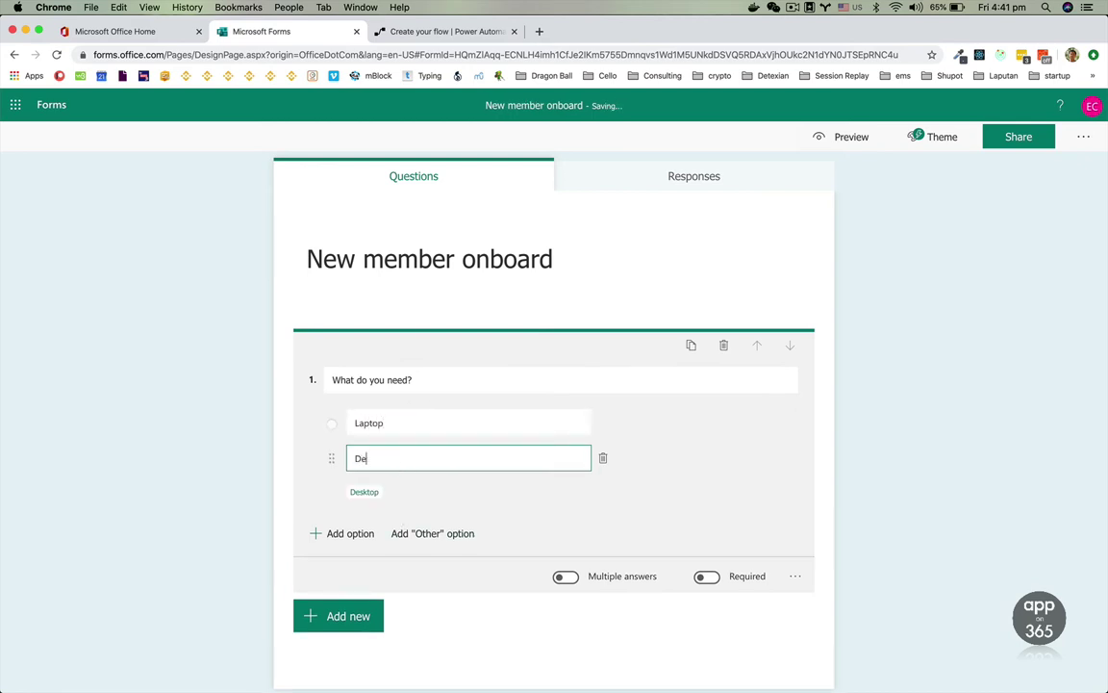
type("sktop")
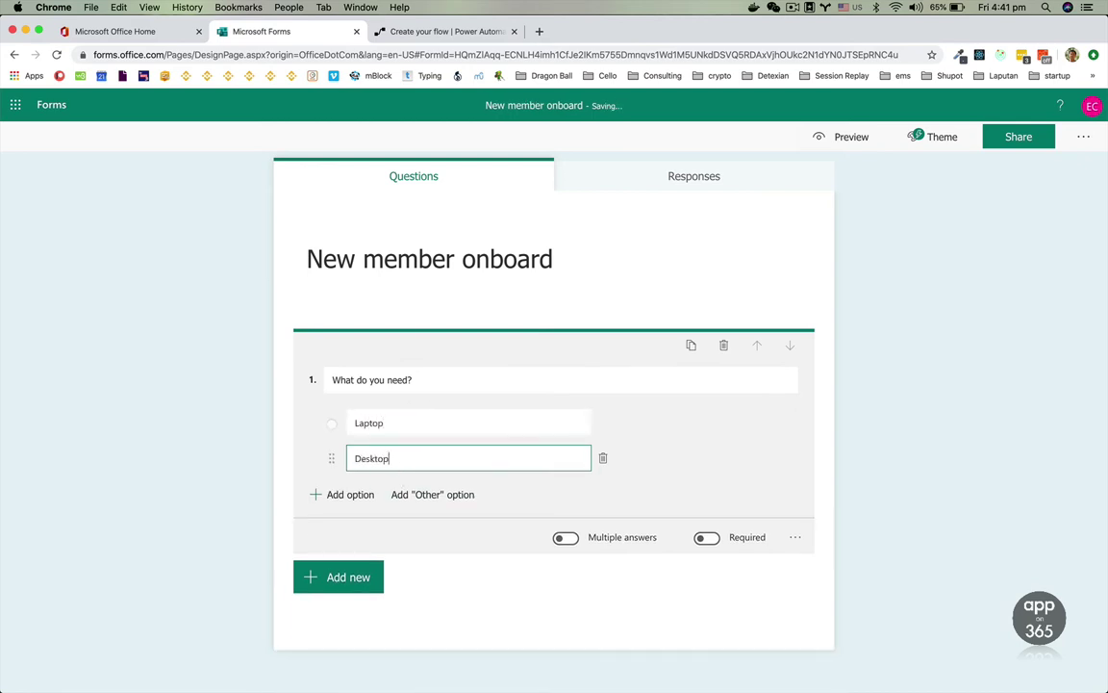
- Add a third answer option "Handset" and an "Other" option to the question
left_click(364, 496)
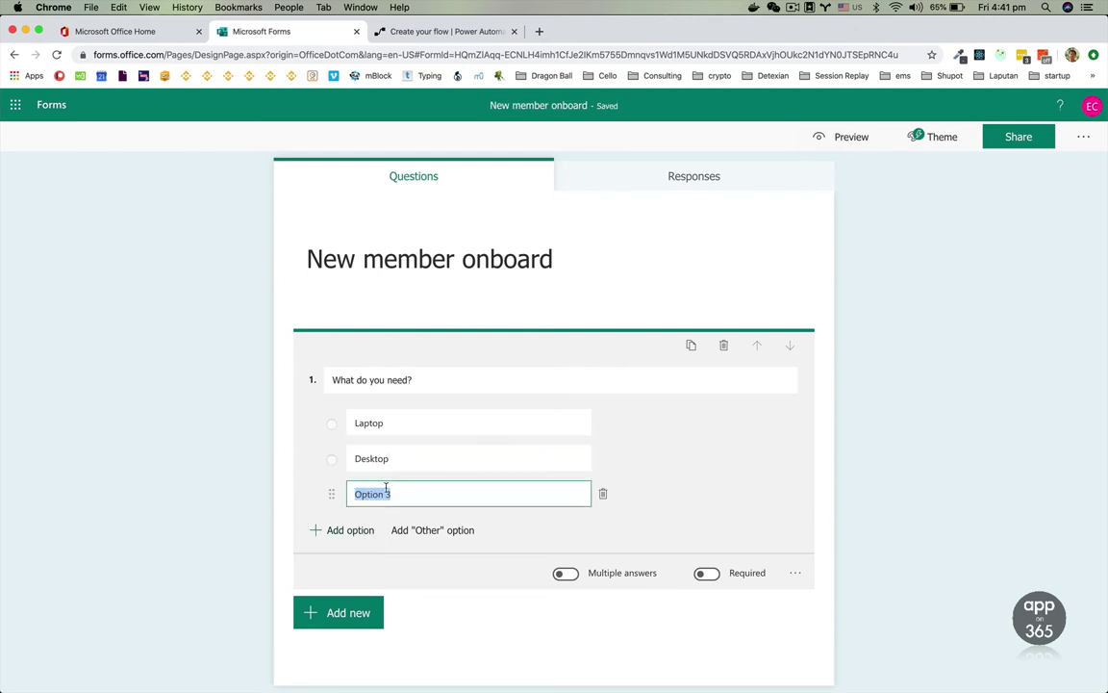
type("Hand")
key("BackSpace")
key("BackSpace")
key("BackSpace")
key("BackSpace")
type("iphon")
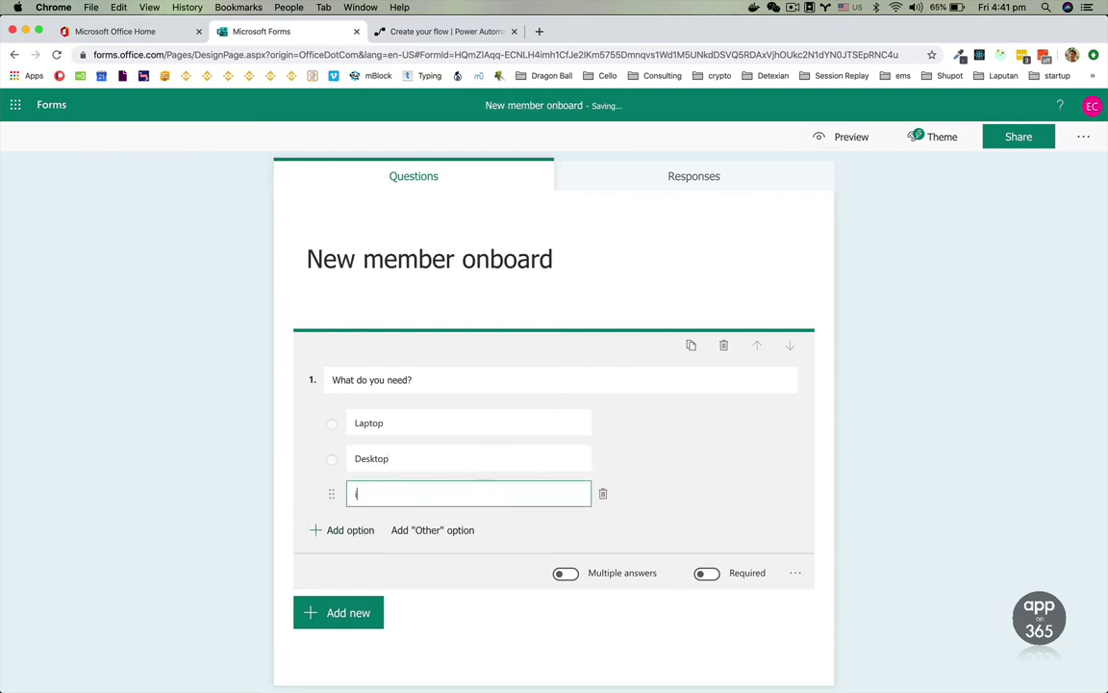
key("BackSpace")
key("BackSpace")
key("BackSpace")
key("BackSpace")
key("BackSpace")
type("Handset")
left_click(428, 531)
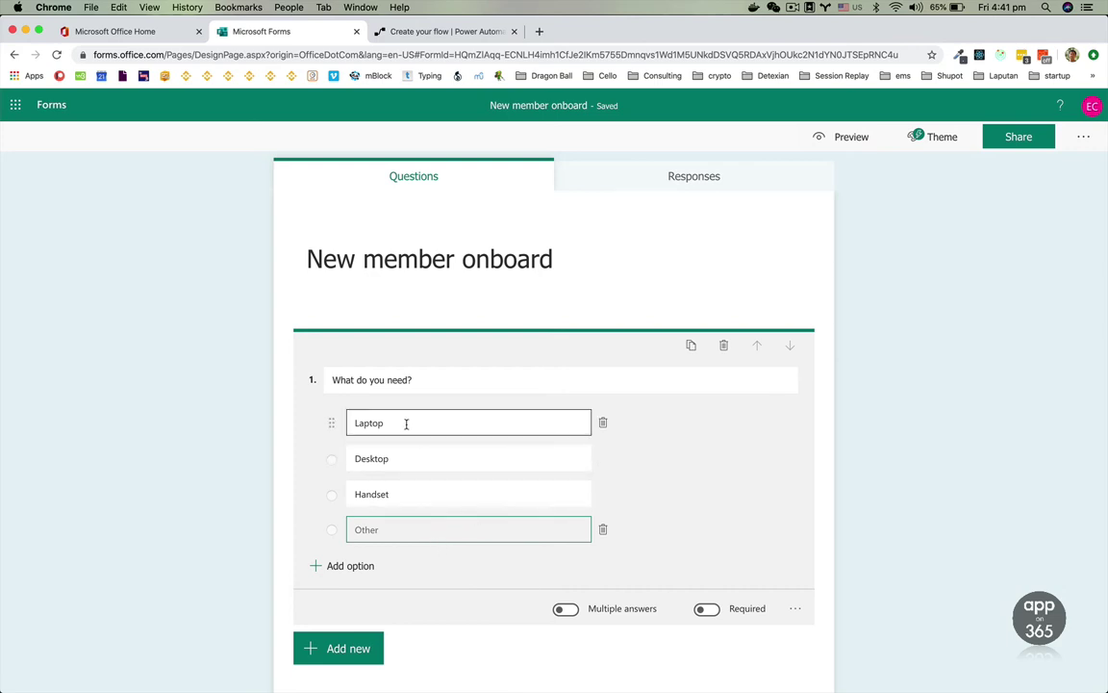
- Check the form's responses summary, then return to review the finished question and its options
left_click(659, 176)
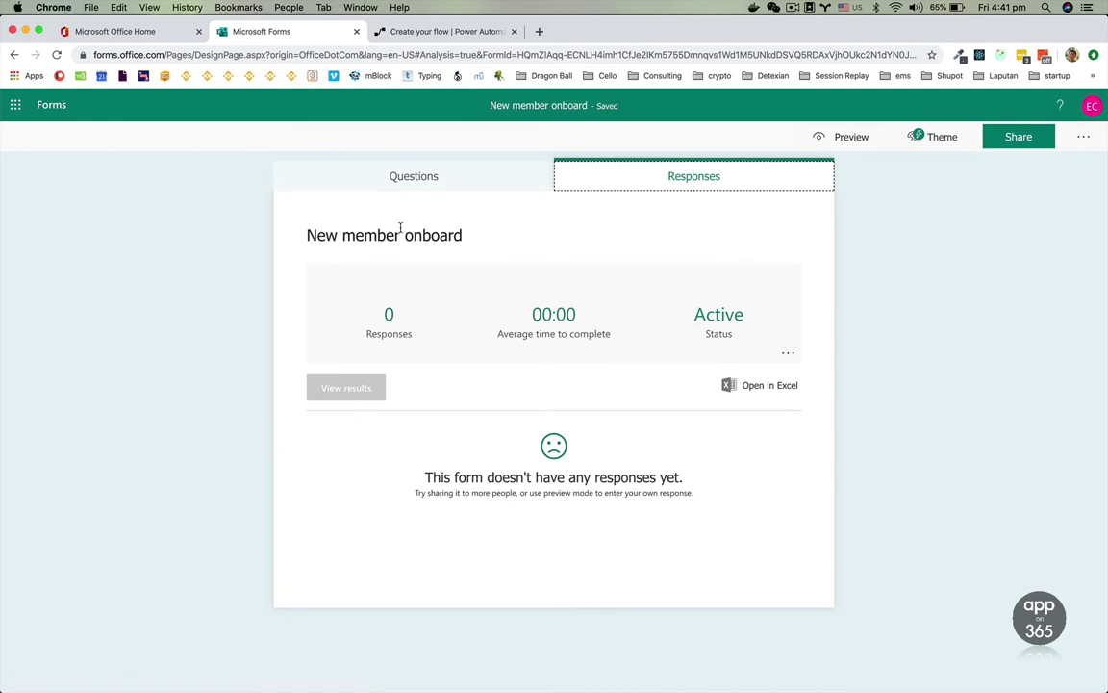
left_click(450, 184)
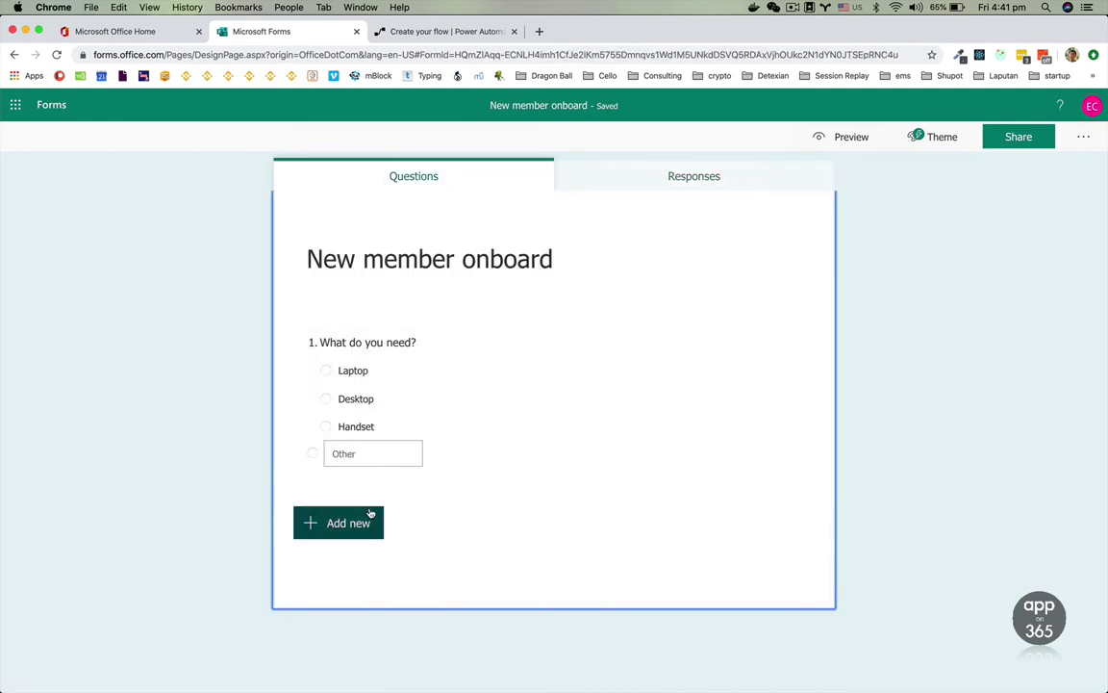
left_click(361, 452)
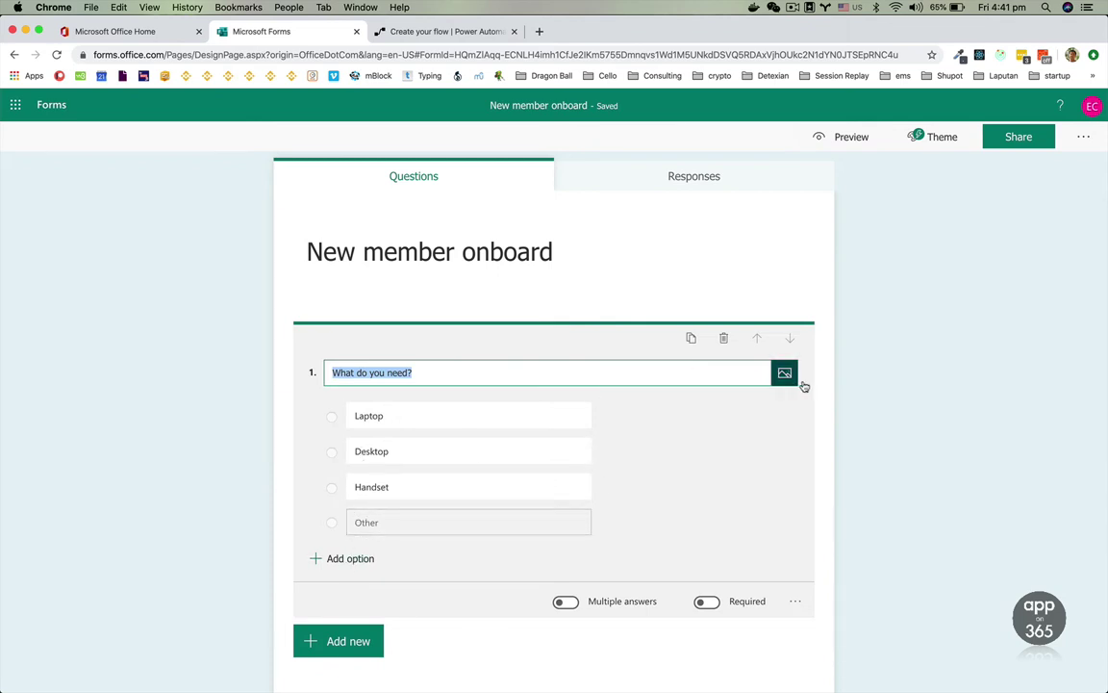
left_click(888, 361)
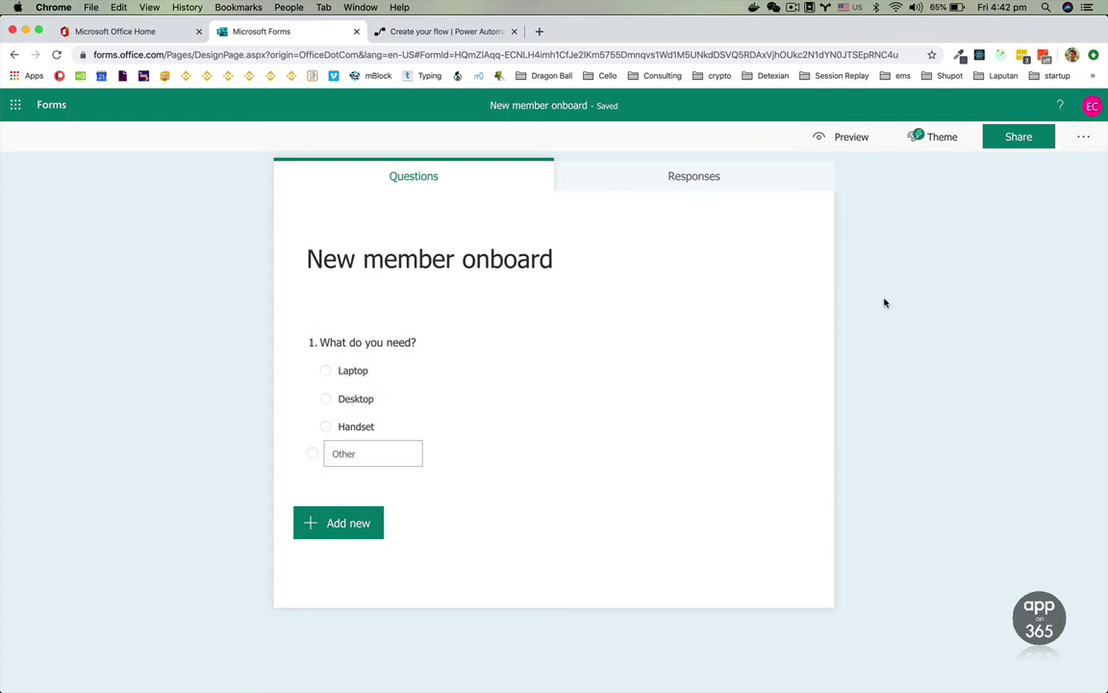
- Switch to Power Automate and browse the template gallery for a new flow
left_click(445, 32)
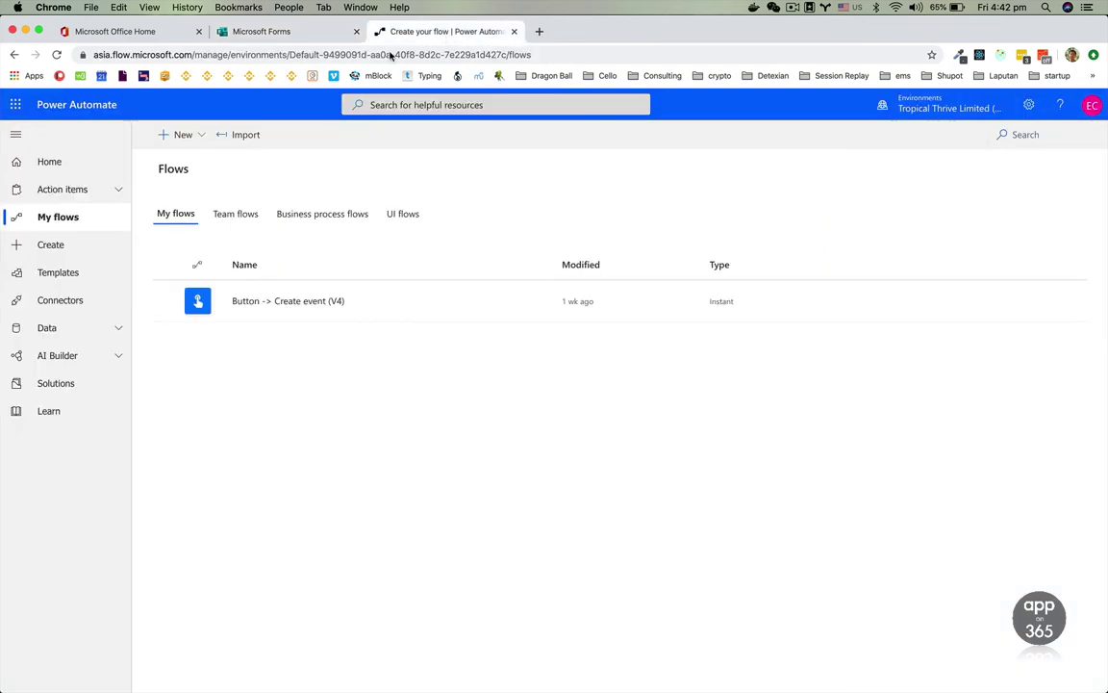
left_click(195, 137)
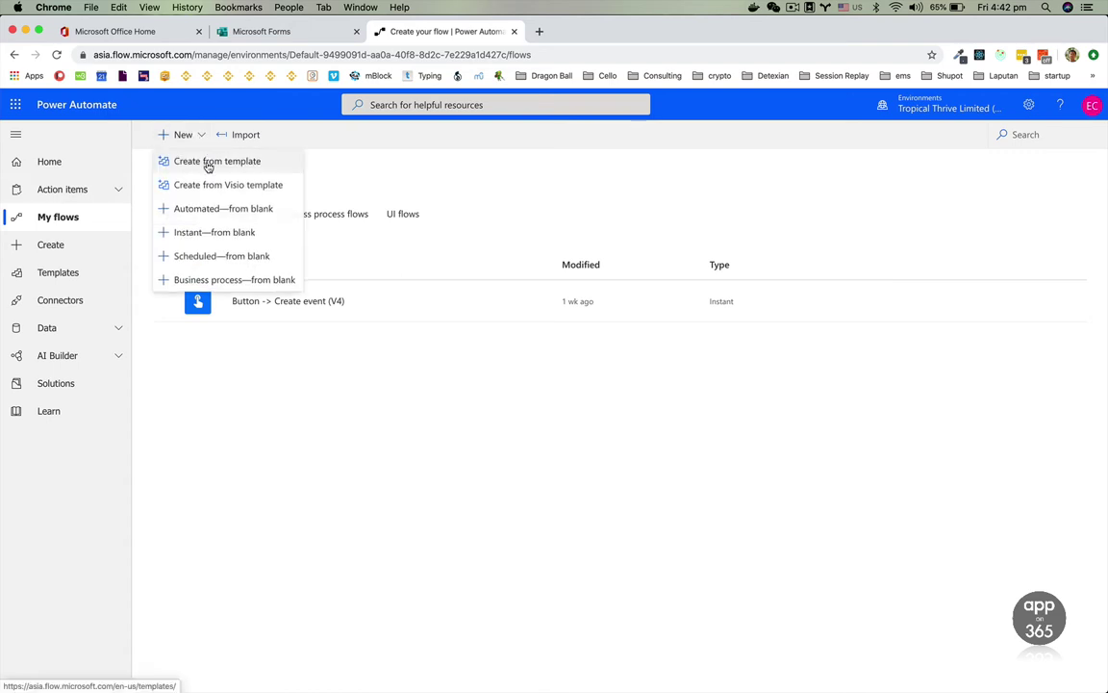
left_click(262, 37)
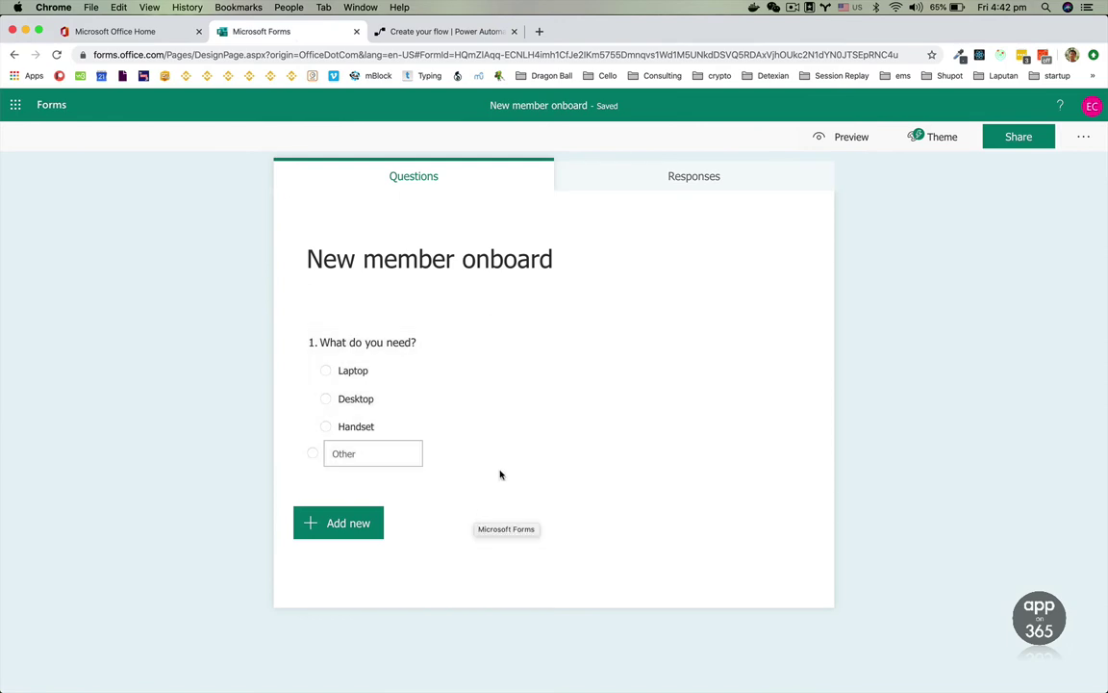
left_click(448, 31)
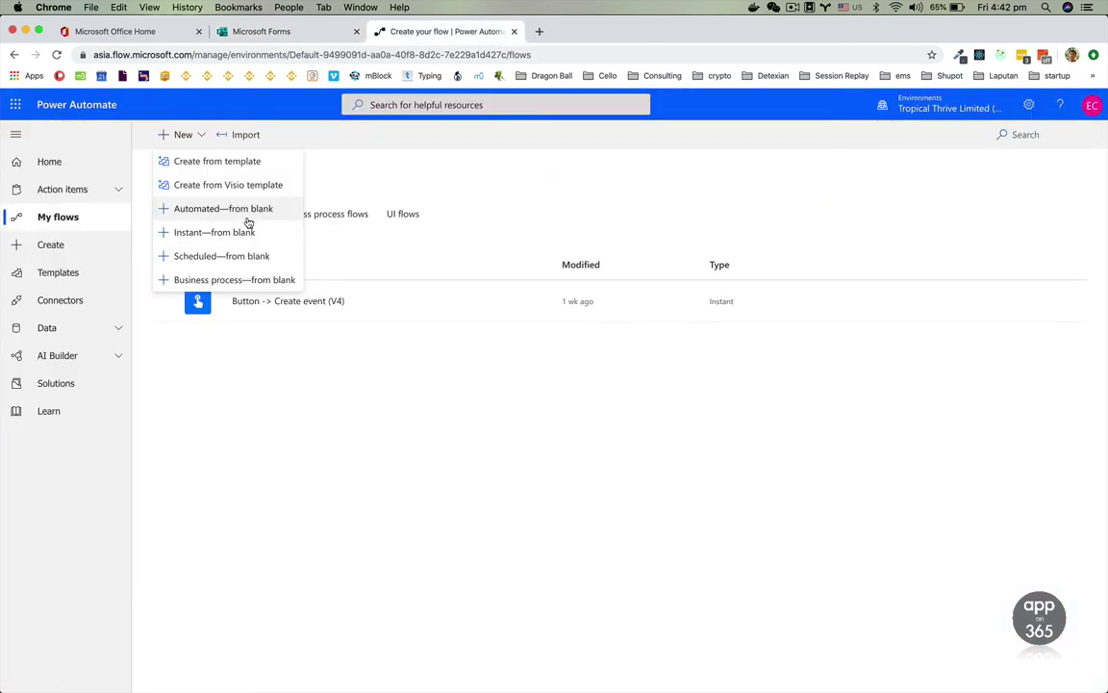
left_click(179, 144)
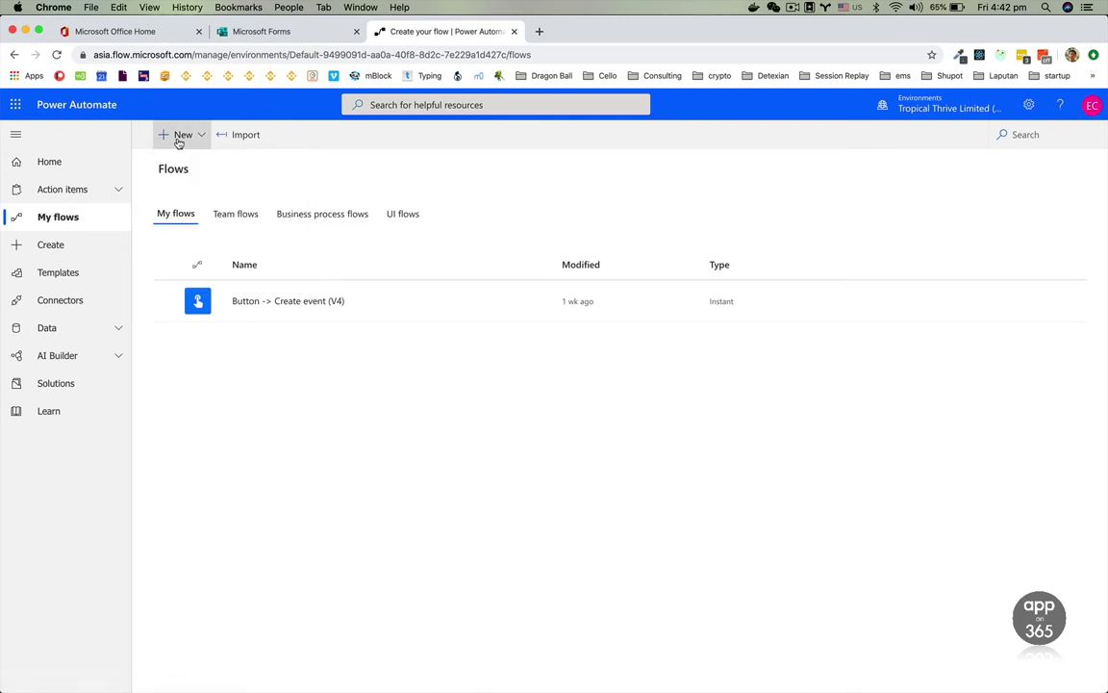
left_click(177, 142)
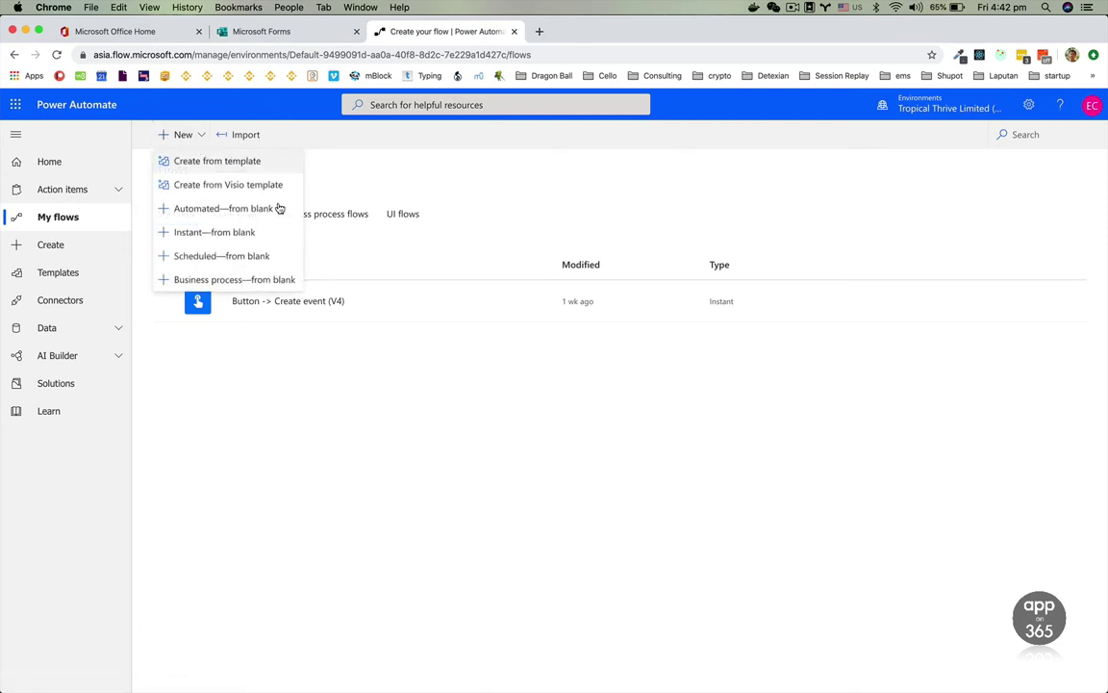
left_click(254, 162)
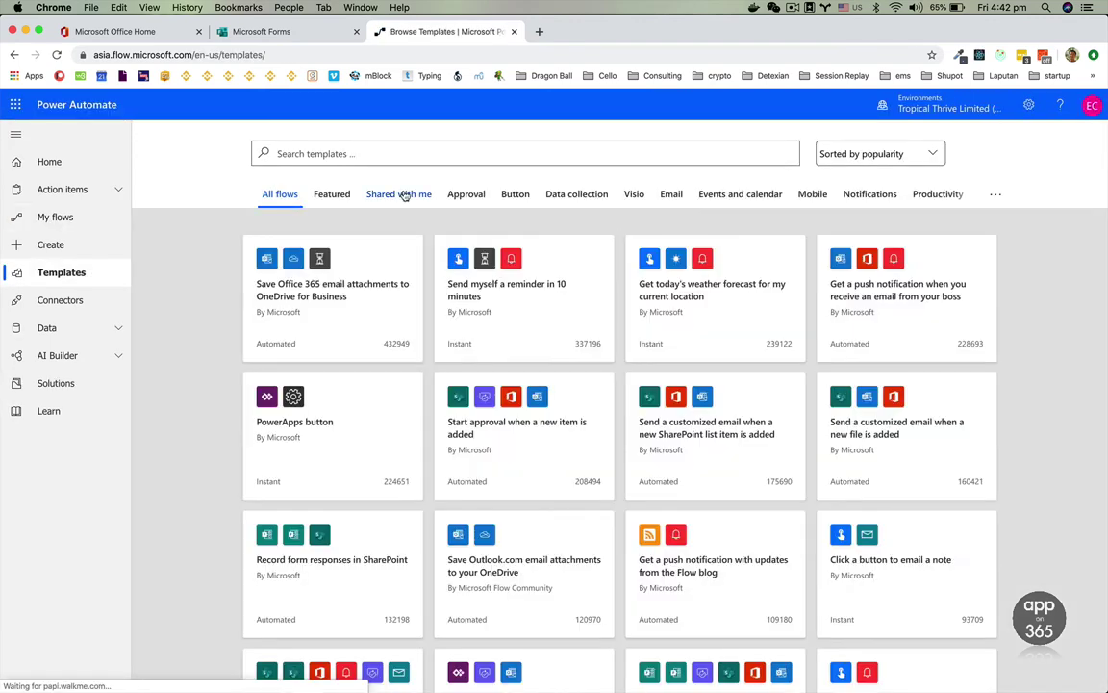
- Start a blank automated flow and name it "New member onboard flow"
left_click(50, 244)
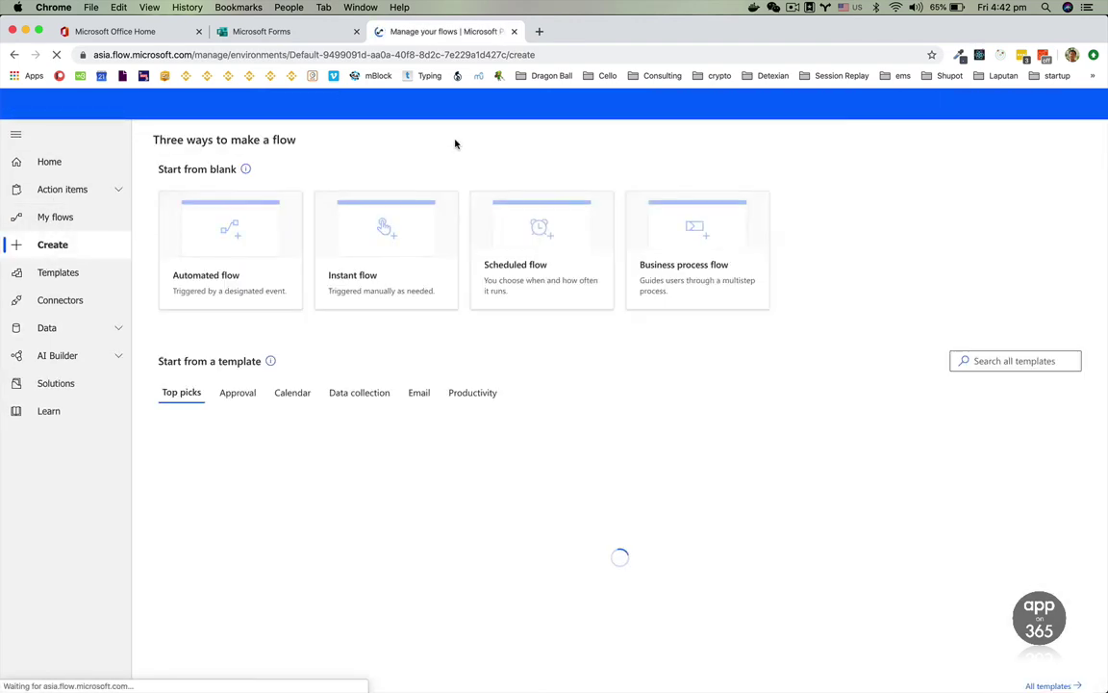
left_click(236, 283)
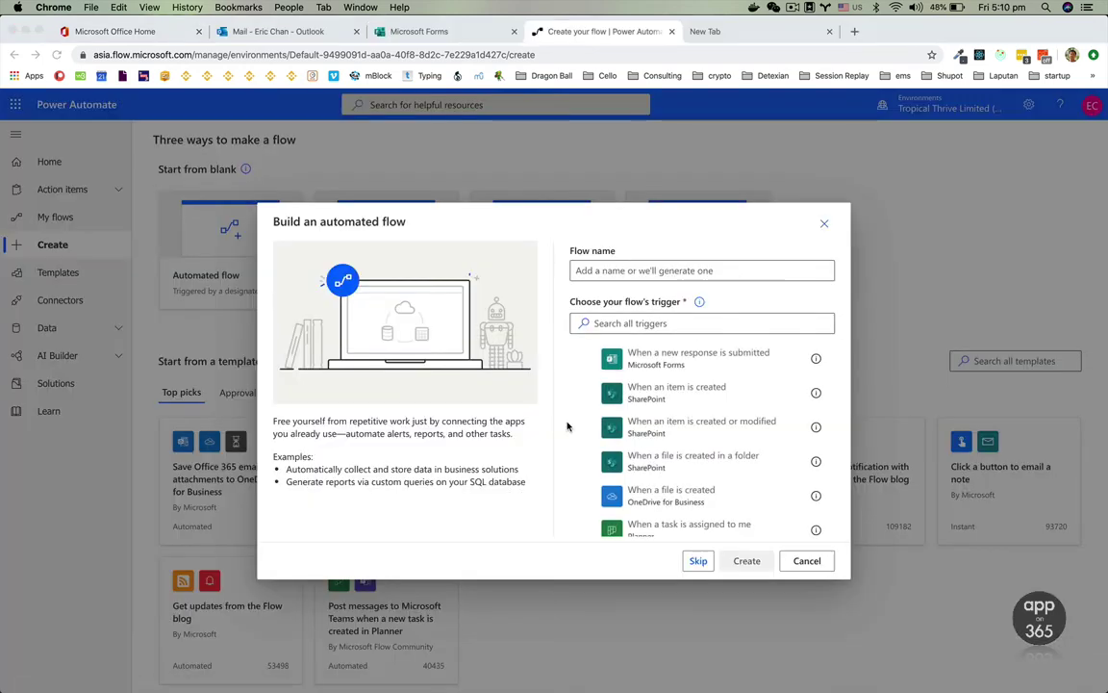
left_click(632, 270)
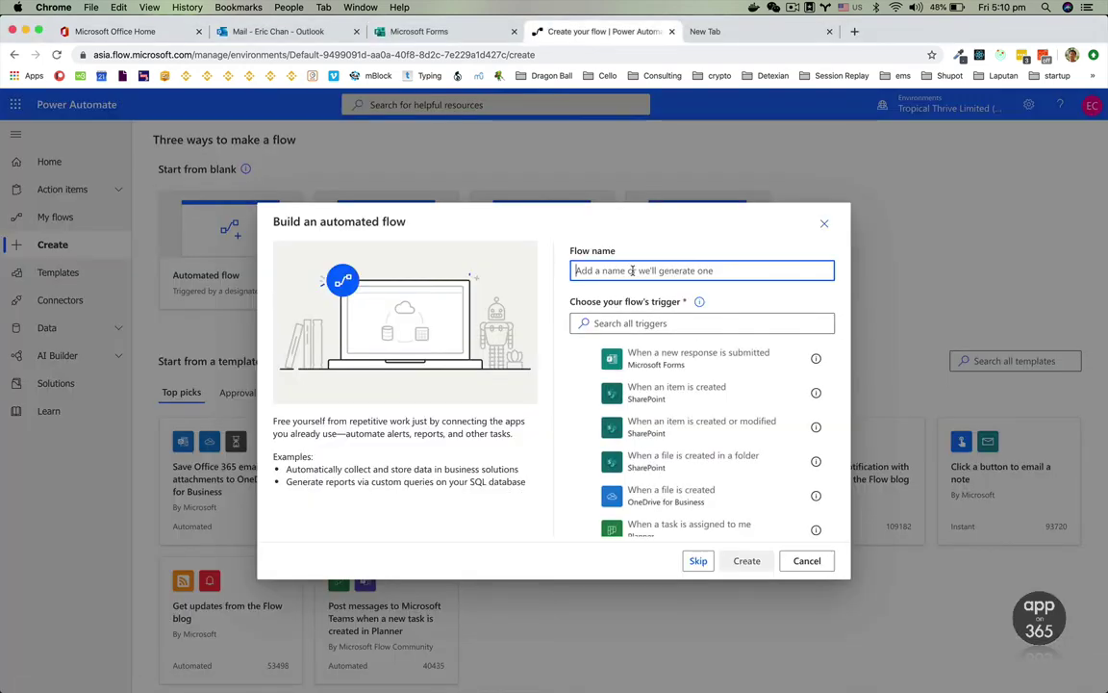
type("New membr on")
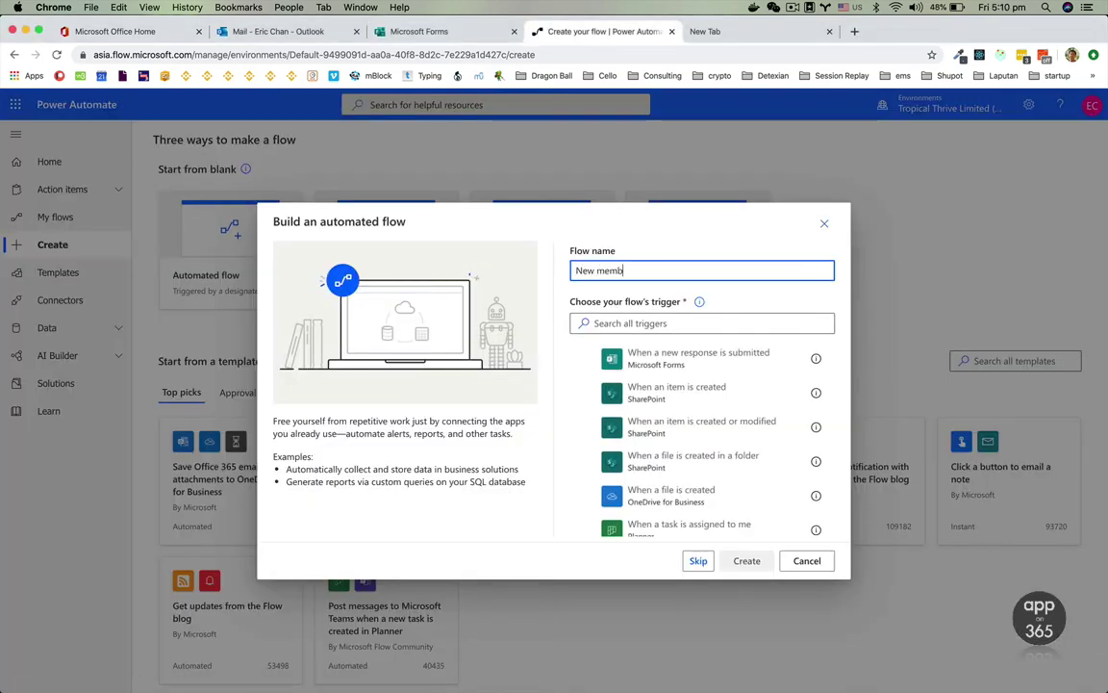
key("BackSpace")
key("BackSpace")
key("BackSpace")
key("BackSpace")
type("er ")
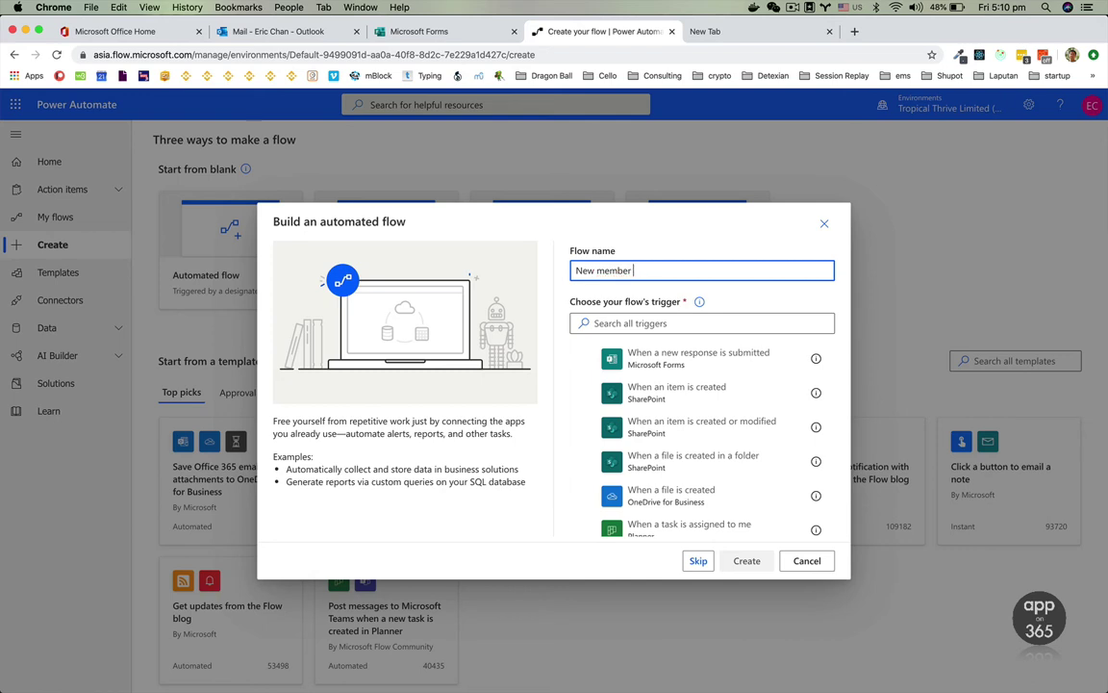
type("onboard flow")
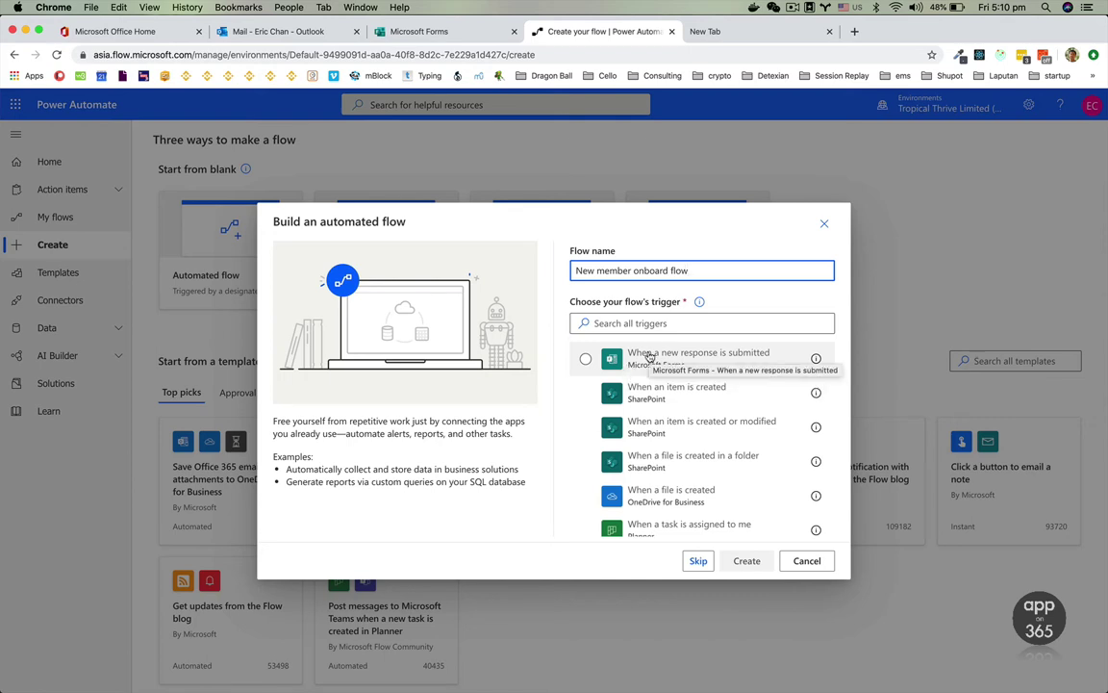
- Create the flow with the Microsoft Forms trigger "When a new response is submitted", using the second listed "New member onboard" form
left_click(612, 354)
left_click(747, 560)
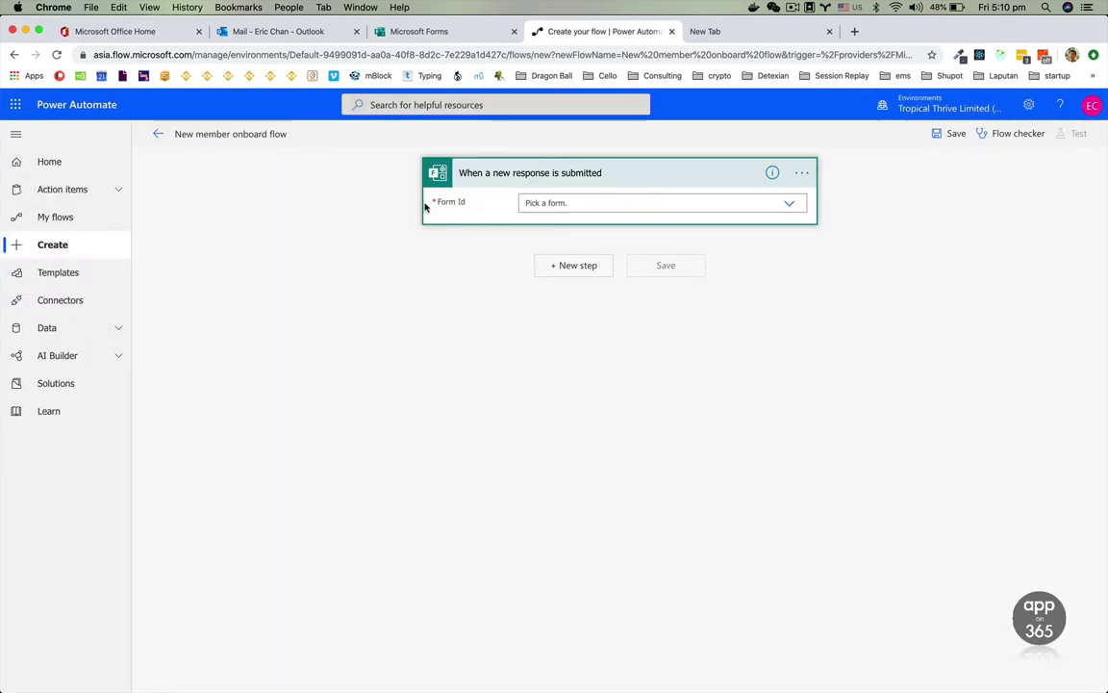
left_click(794, 202)
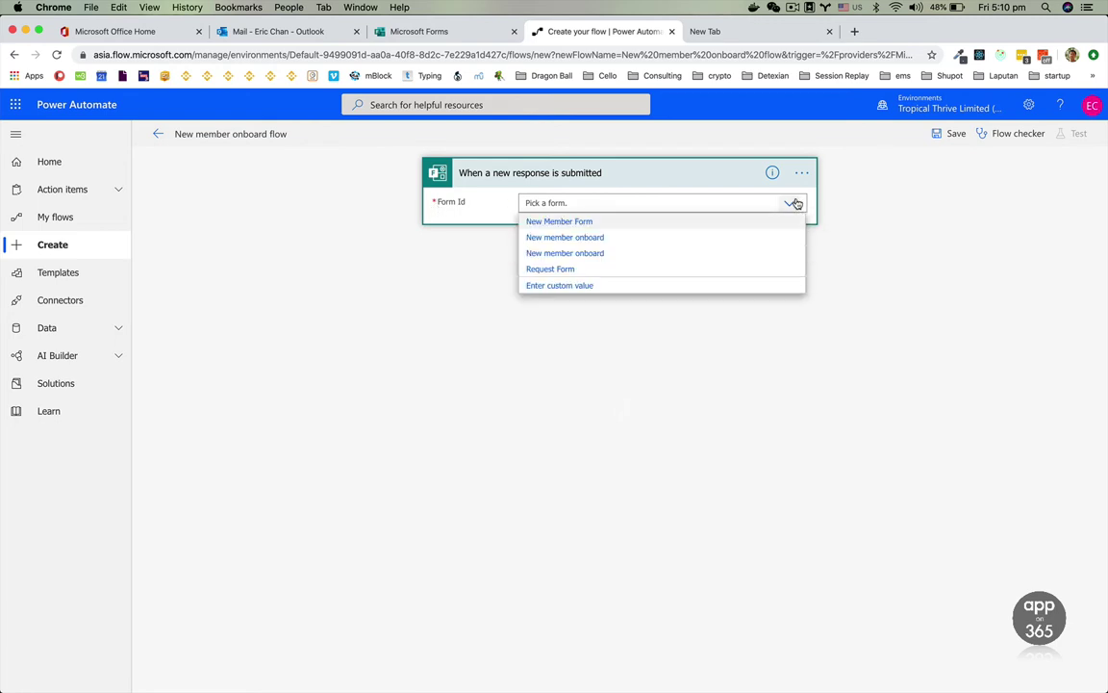
left_click(602, 254)
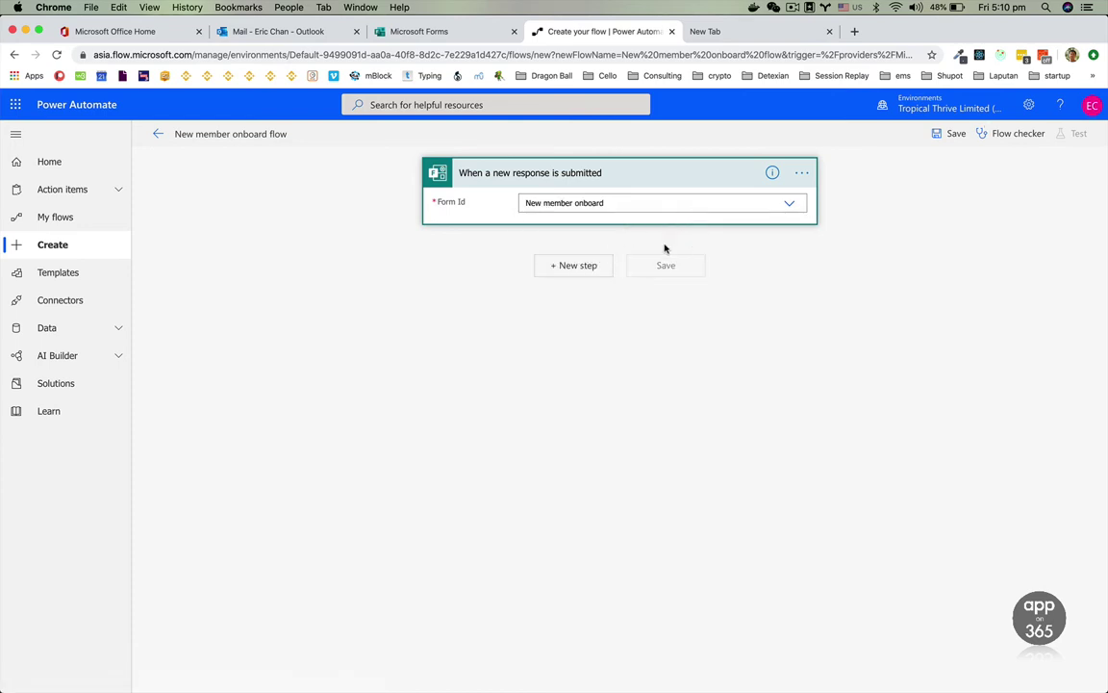
- Add a step after the trigger using the Approvals action "Start and wait for an approval", found by searching for "approval"
left_click(582, 268)
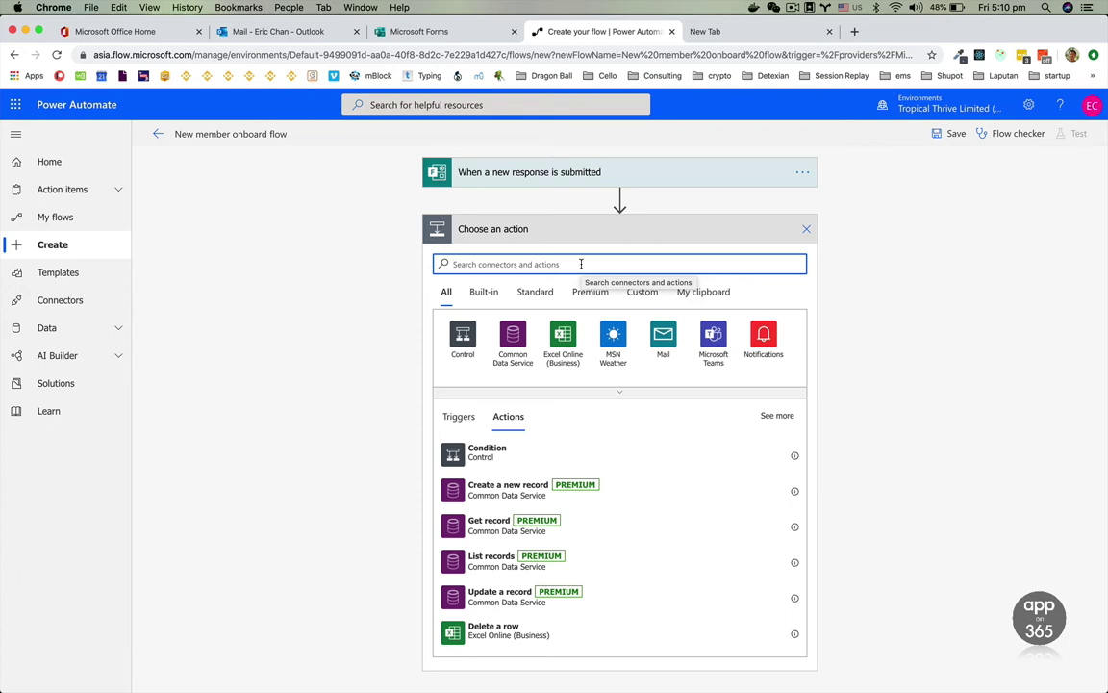
type("approval")
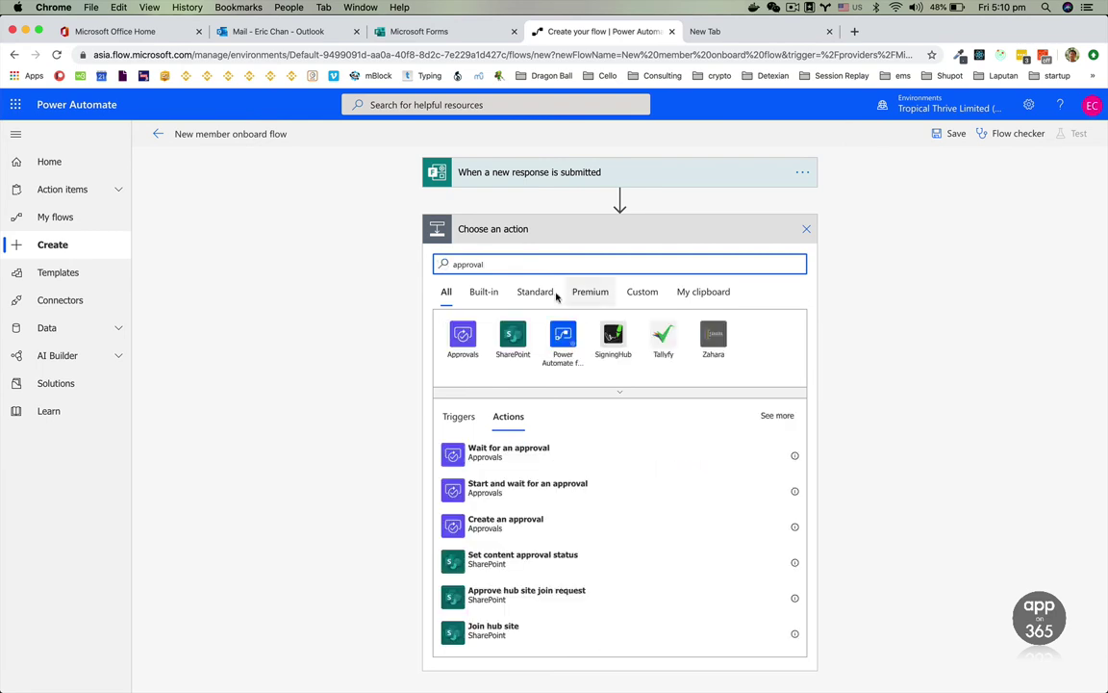
left_click(463, 492)
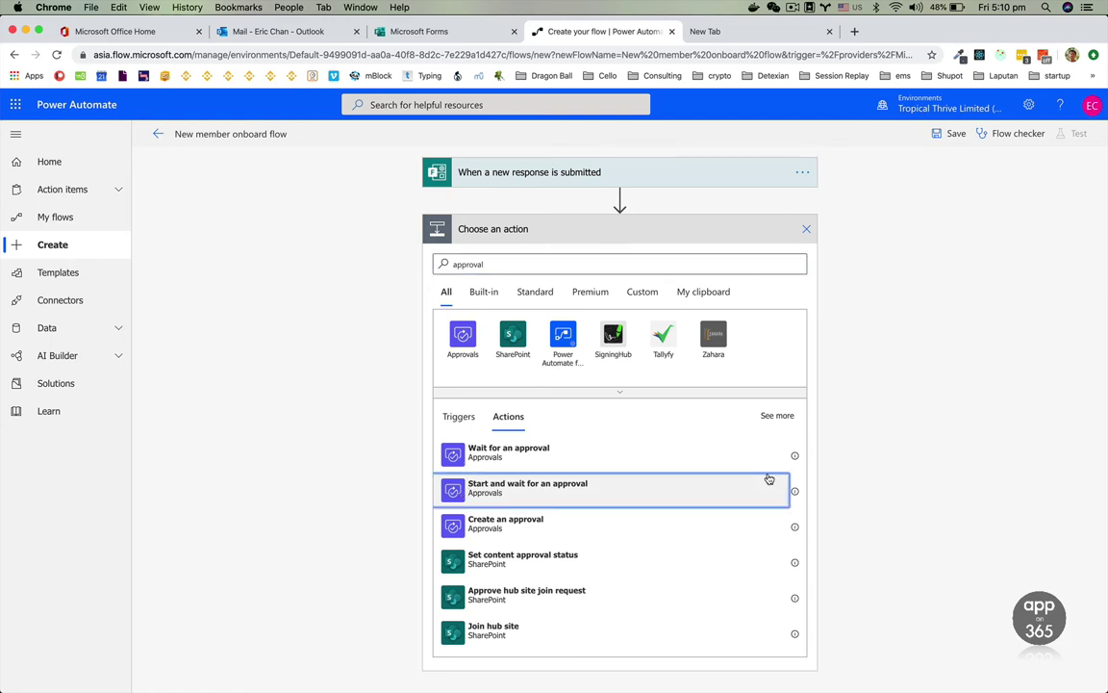
- Set the approval type to "Approve/Reject - First to respond" and title the approval "New member onboard"
left_click(792, 260)
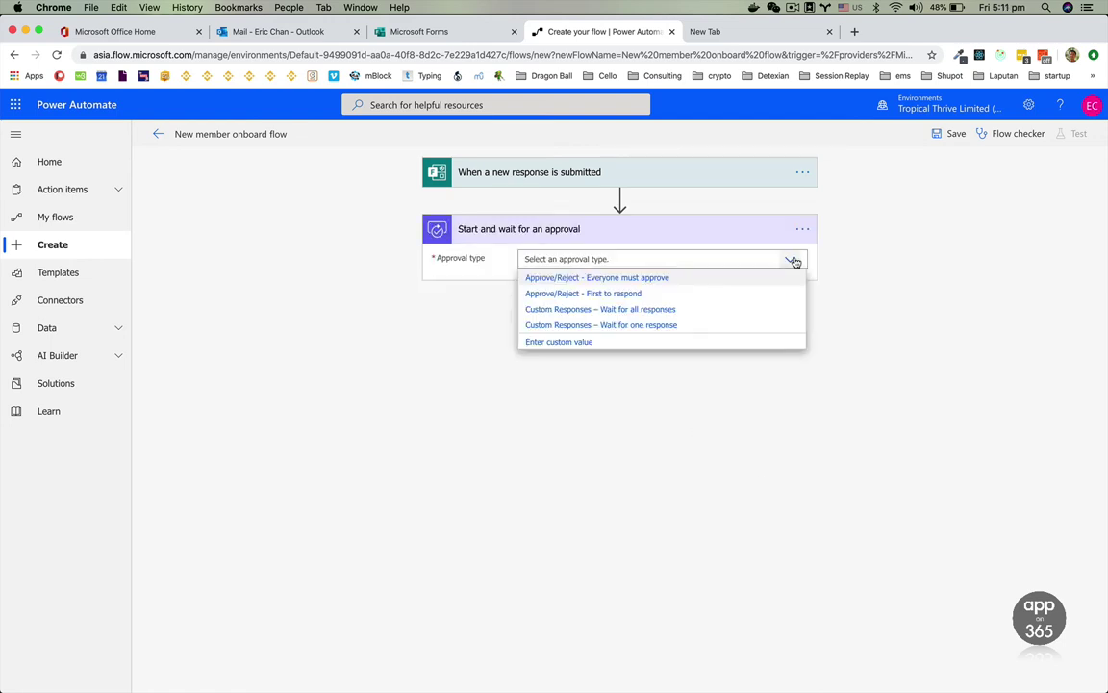
left_click(573, 297)
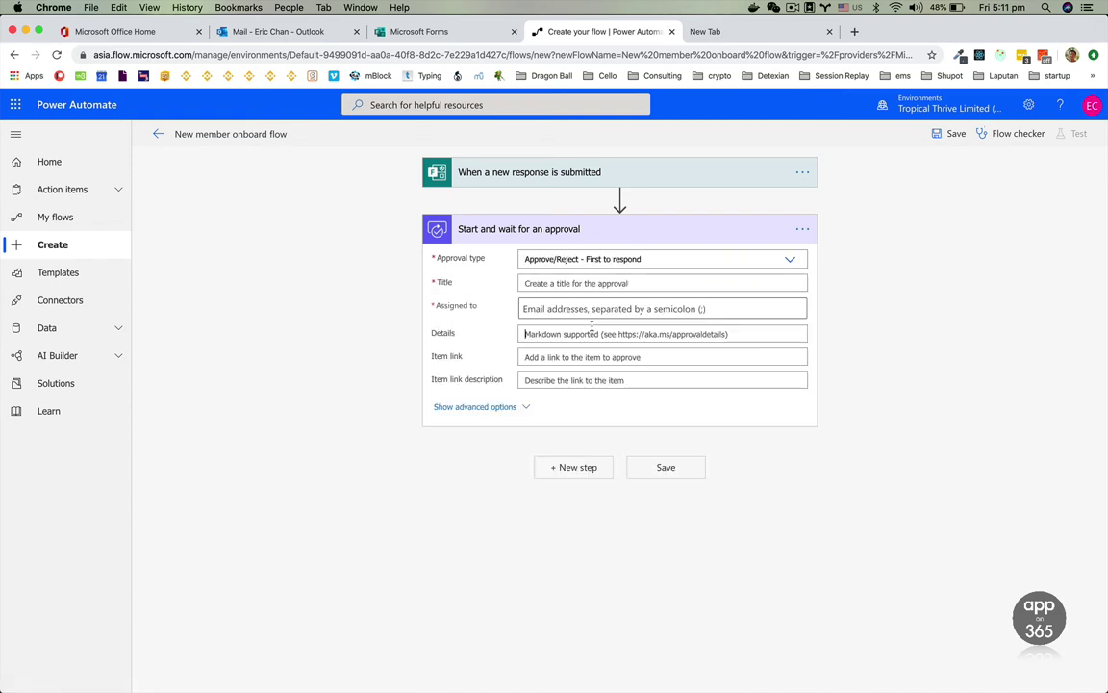
left_click(592, 329)
left_click(616, 286)
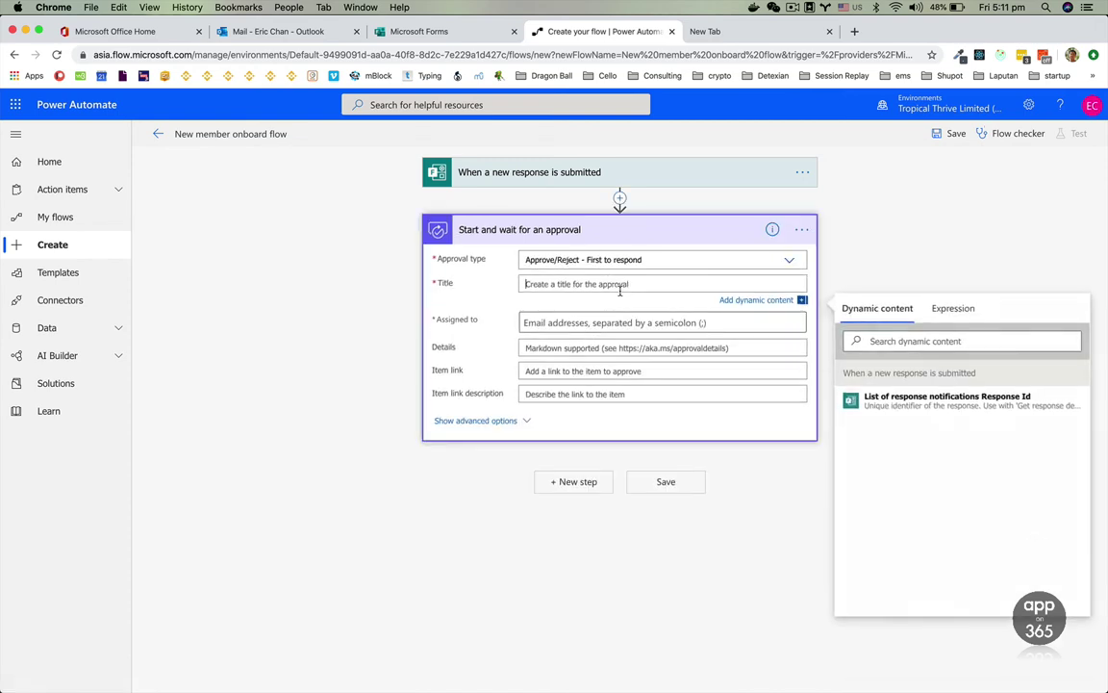
type("Ne")
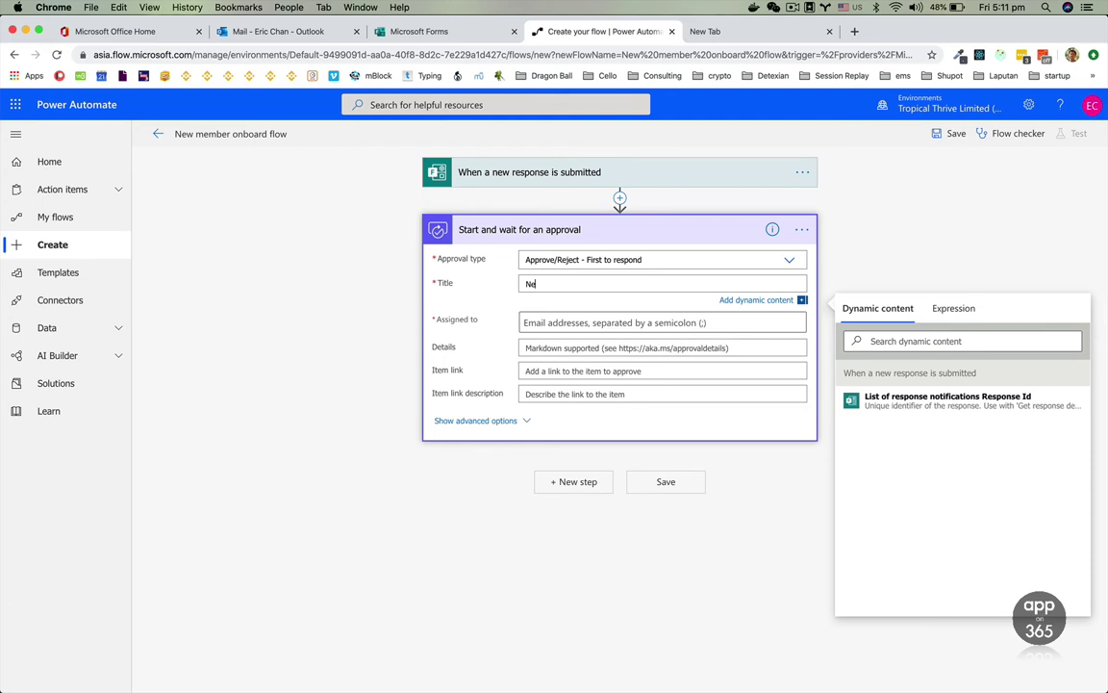
type("w member onboard")
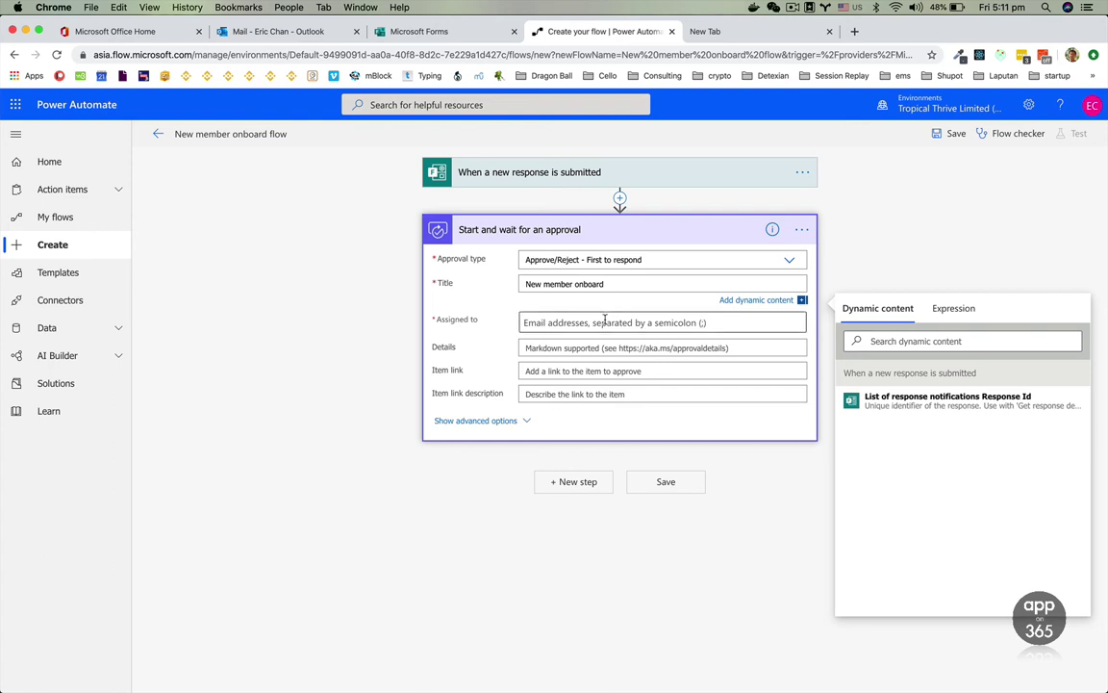
triple_click(597, 285)
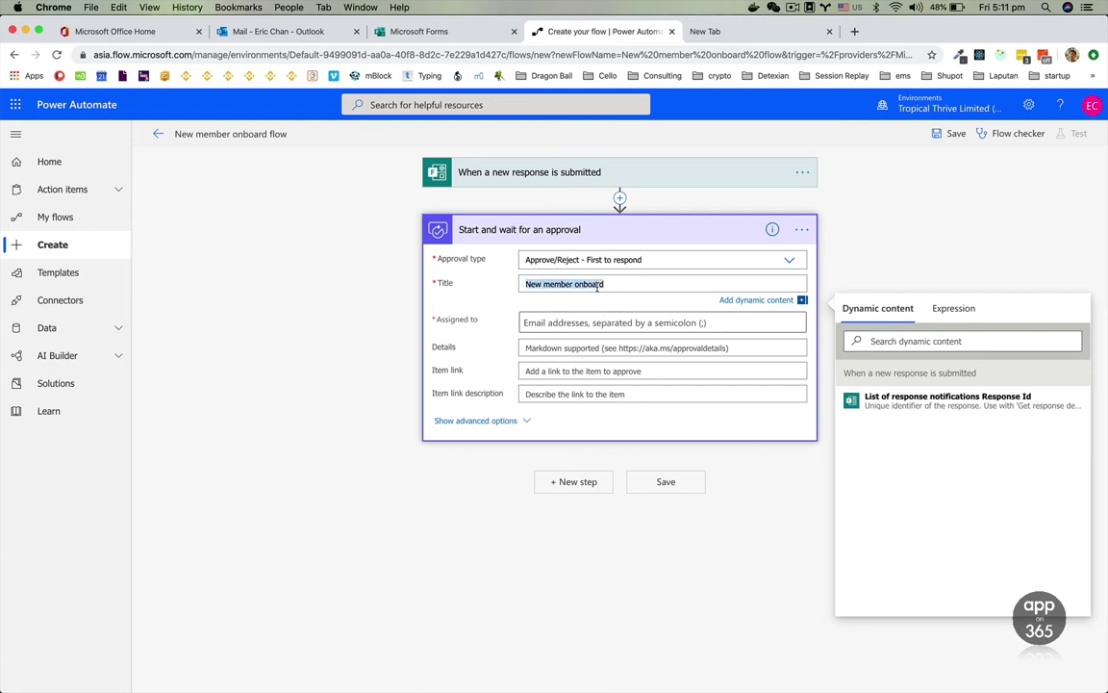
- Assign the approval to the approver by searching for their name and choosing the suggested person
left_click(601, 323)
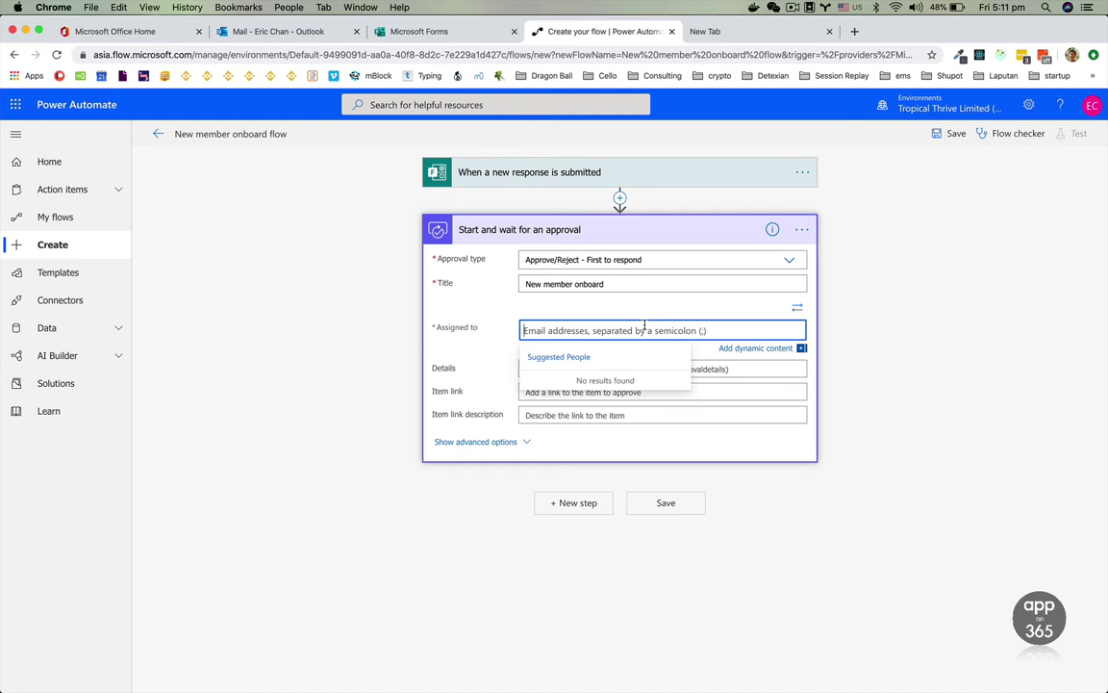
type("Eric.")
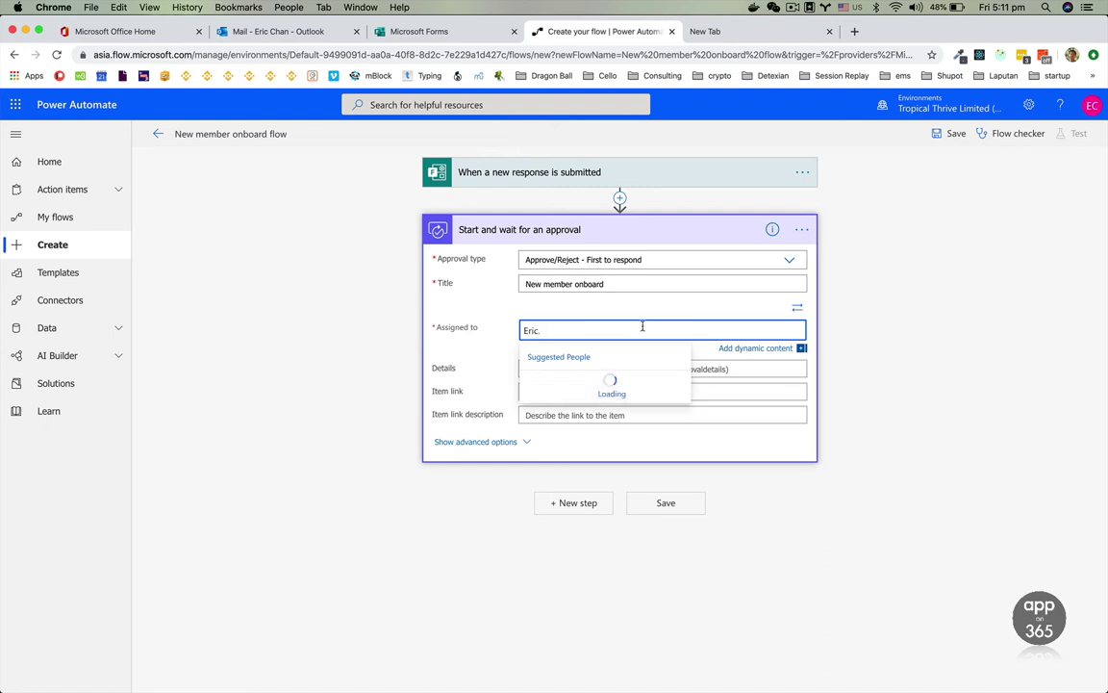
left_click(614, 381)
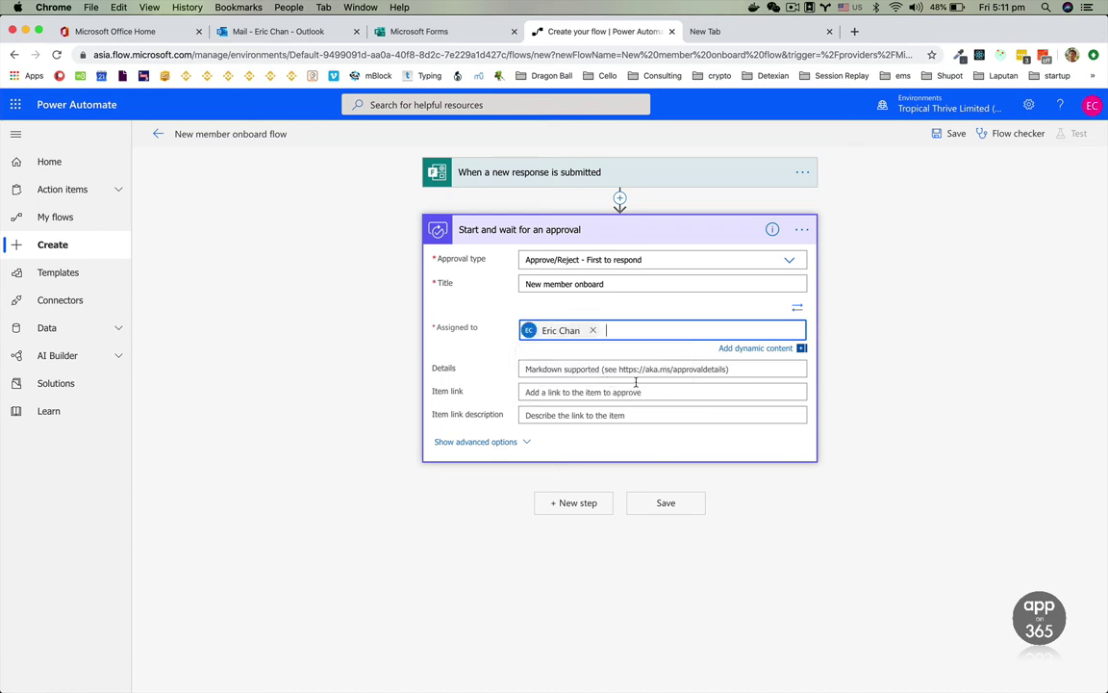
- Fill in the approval details with "Dear Manager," and, after a blank line, "We have a new member onboard. Can you please approve the follow items?"
left_click(589, 369)
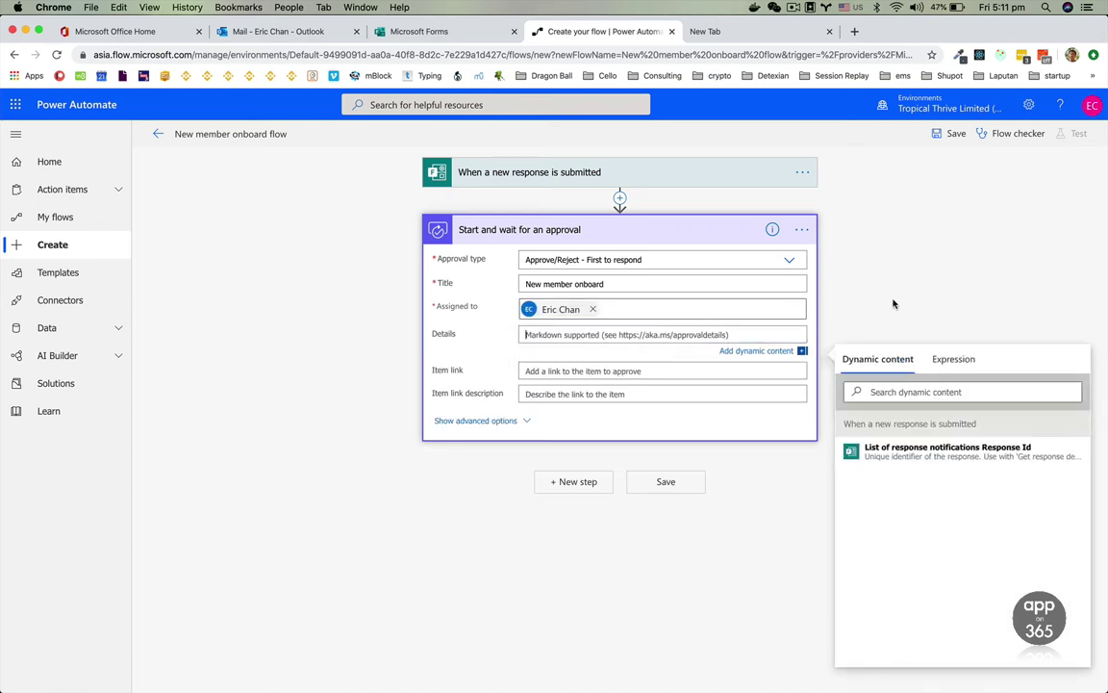
left_click(622, 332)
type("Dear M")
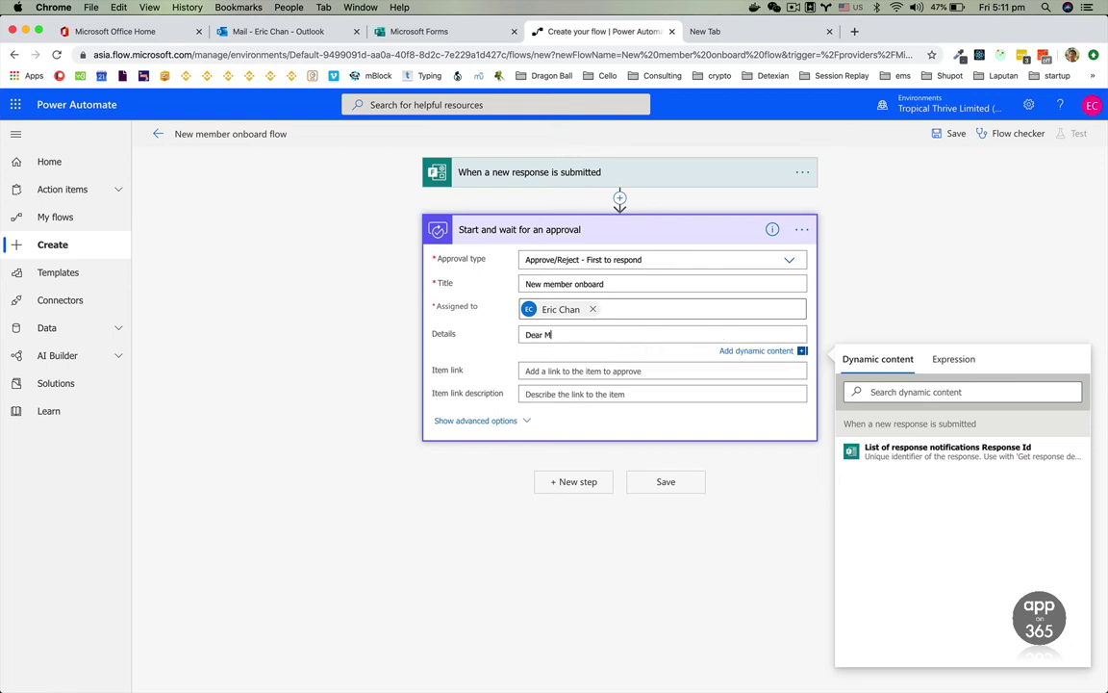
type("anager,")
key("Return")
key("Return")
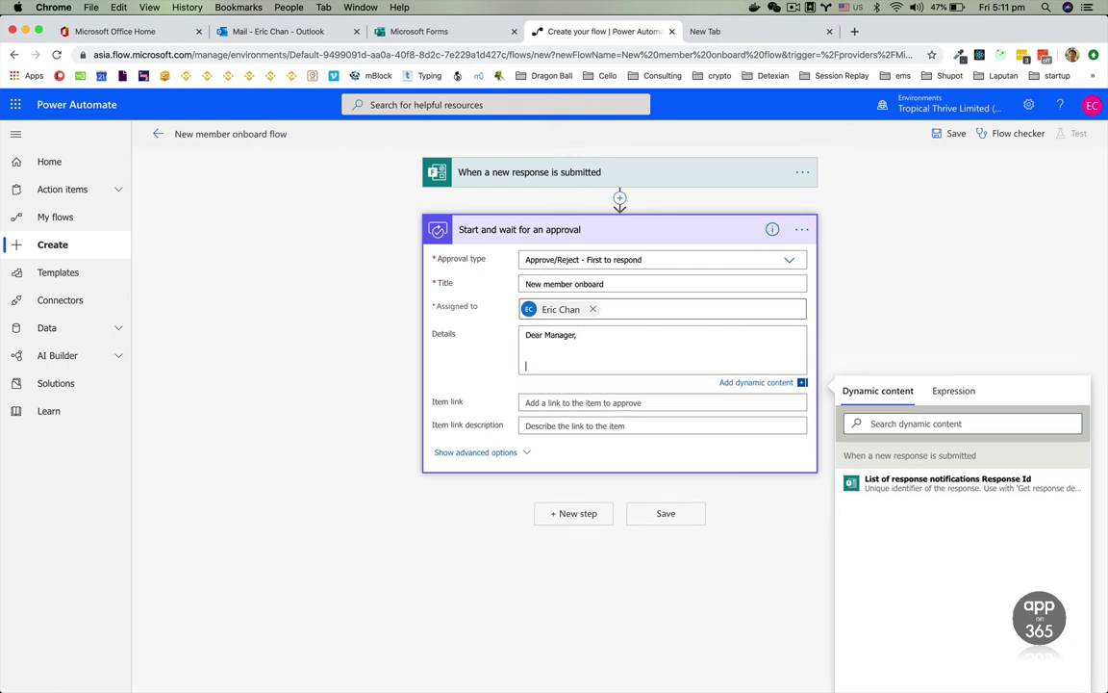
type("We have a new member onboard. Can you please approve the follow items?")
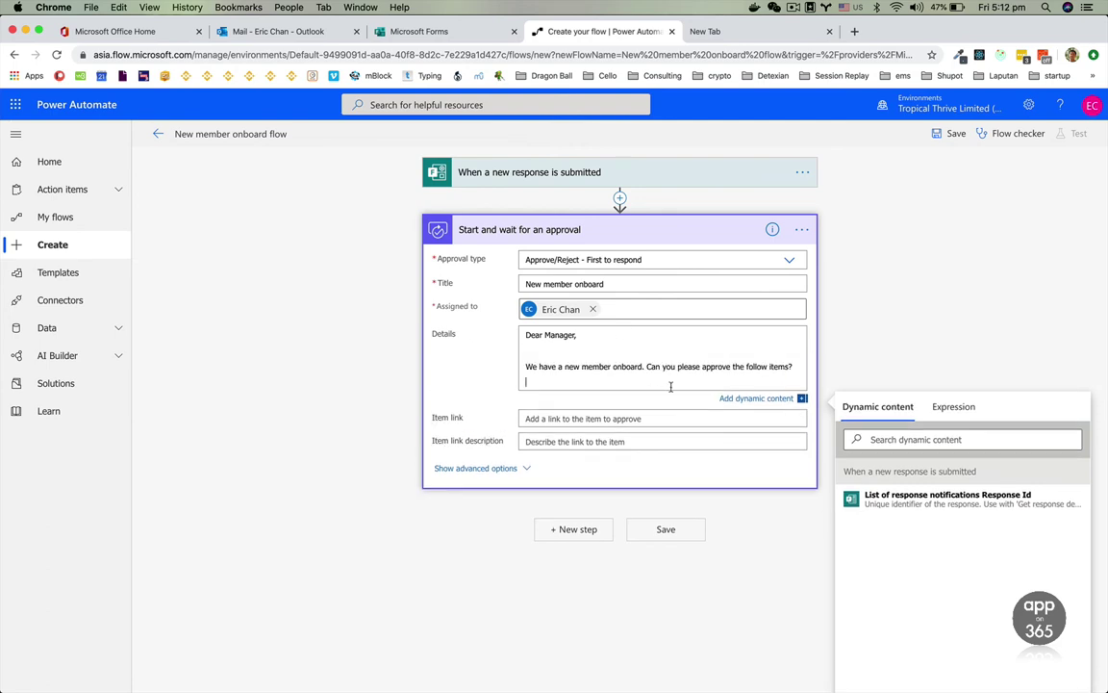
- Insert the Microsoft Forms action "Get response details" between the trigger and the approval, found by searching for "forms"
left_click(619, 199)
left_click(606, 215)
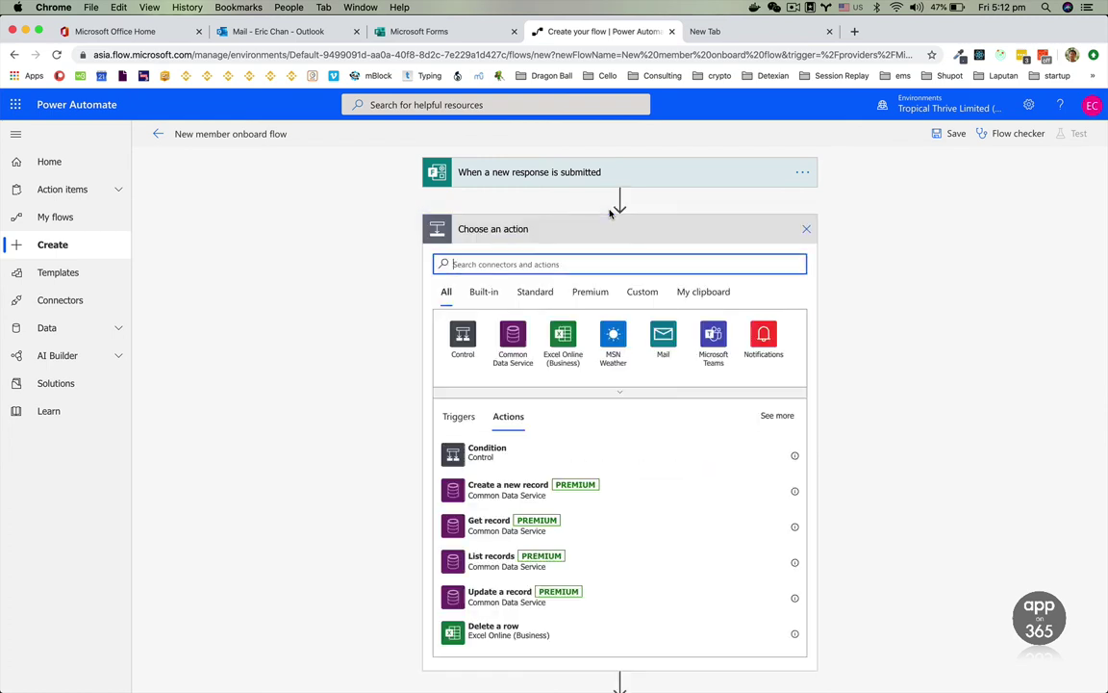
type("forms")
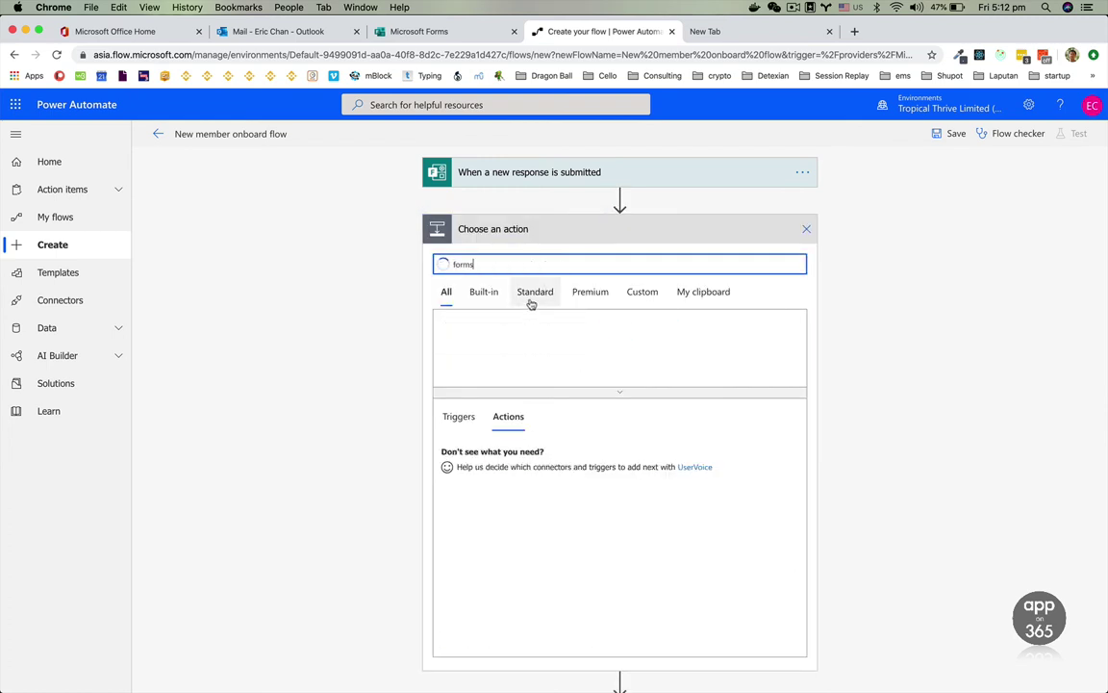
left_click(465, 348)
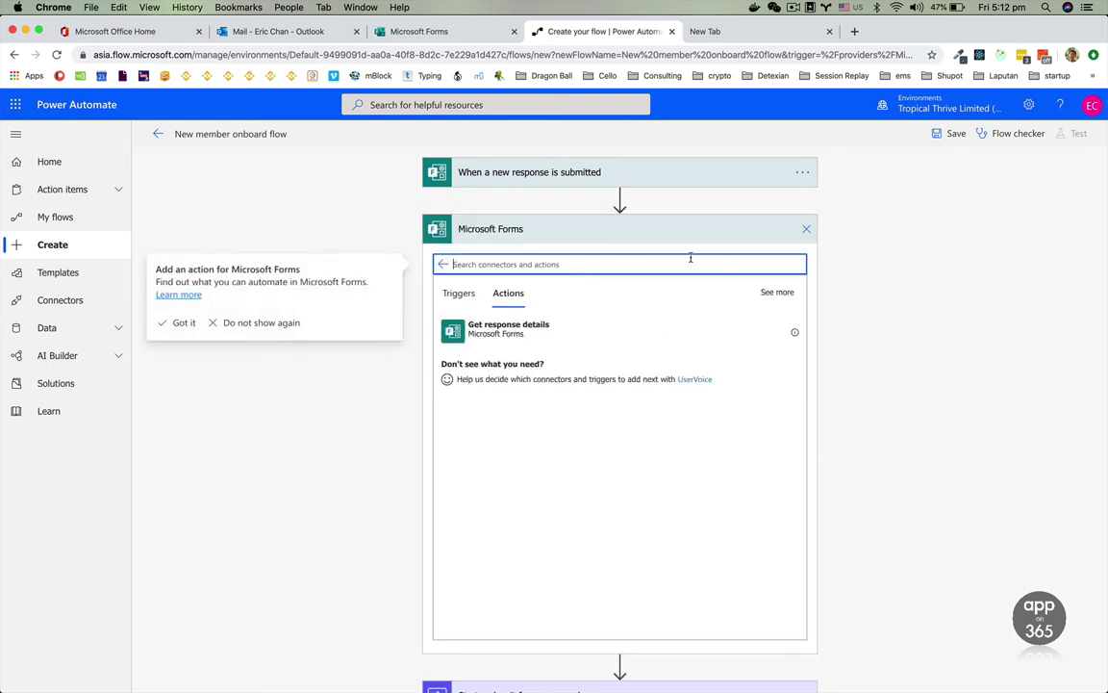
left_click(524, 333)
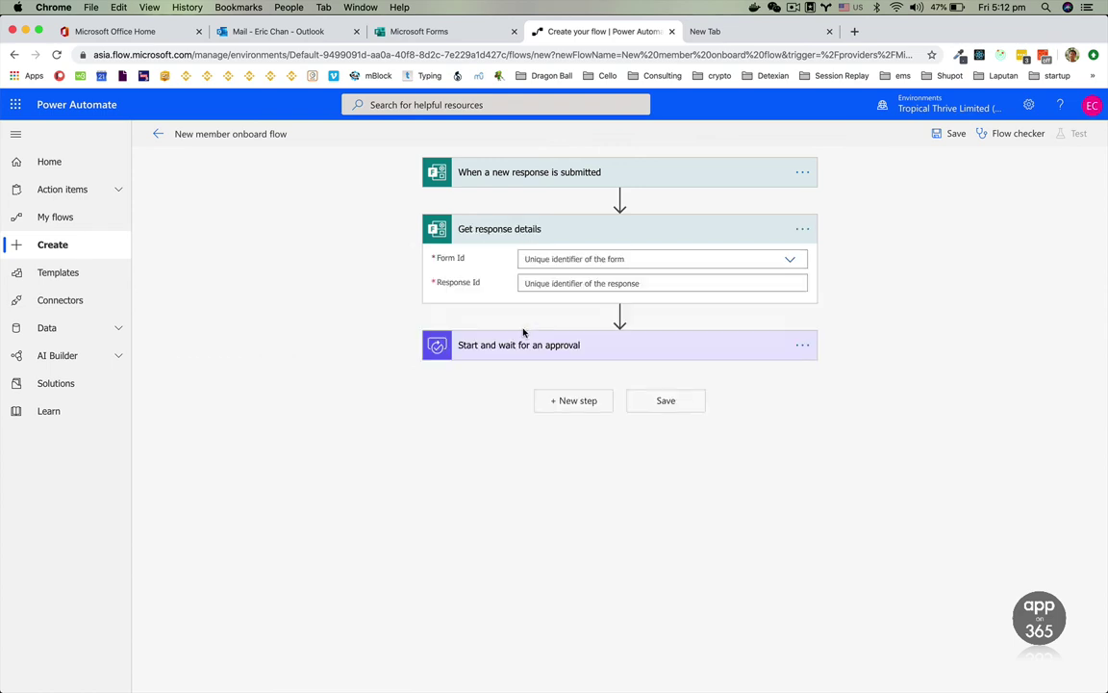
- Set the action's Form Id to the second listed "New member onboard" and its Response Id to "List of response notifications Response Id"
left_click(791, 259)
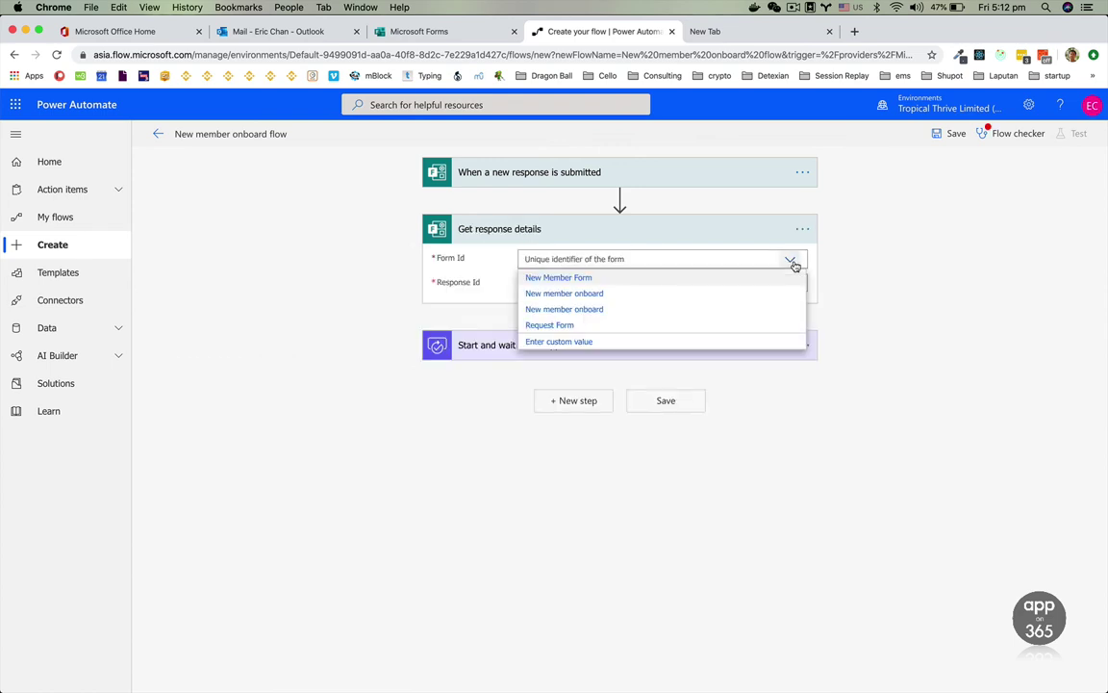
left_click(534, 308)
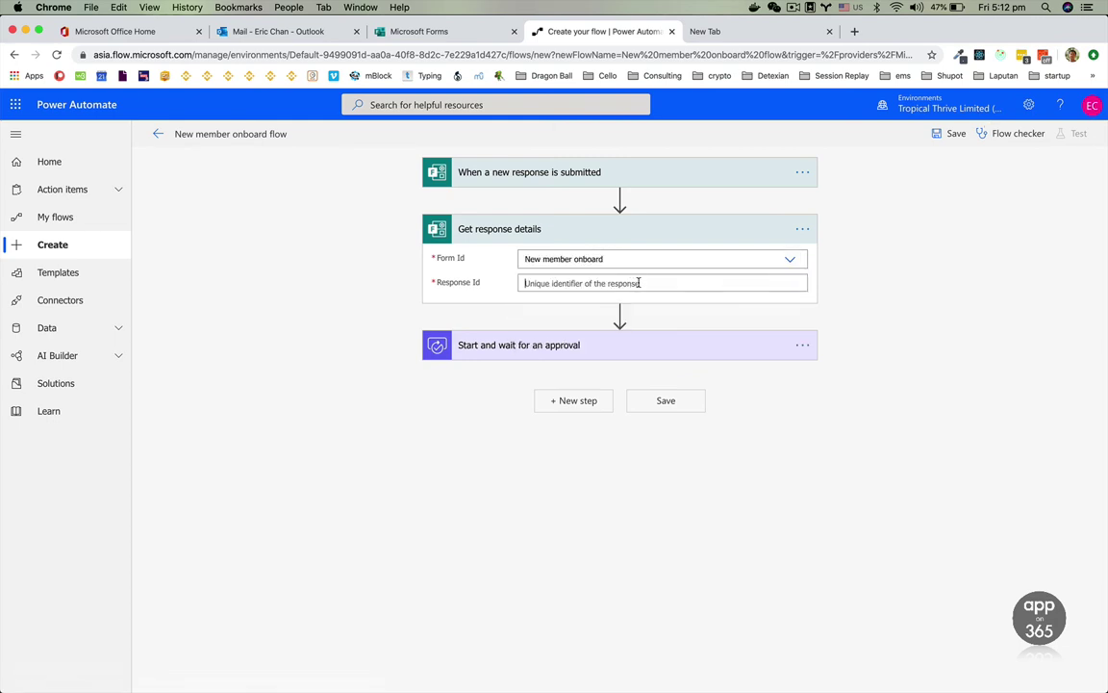
left_click(633, 283)
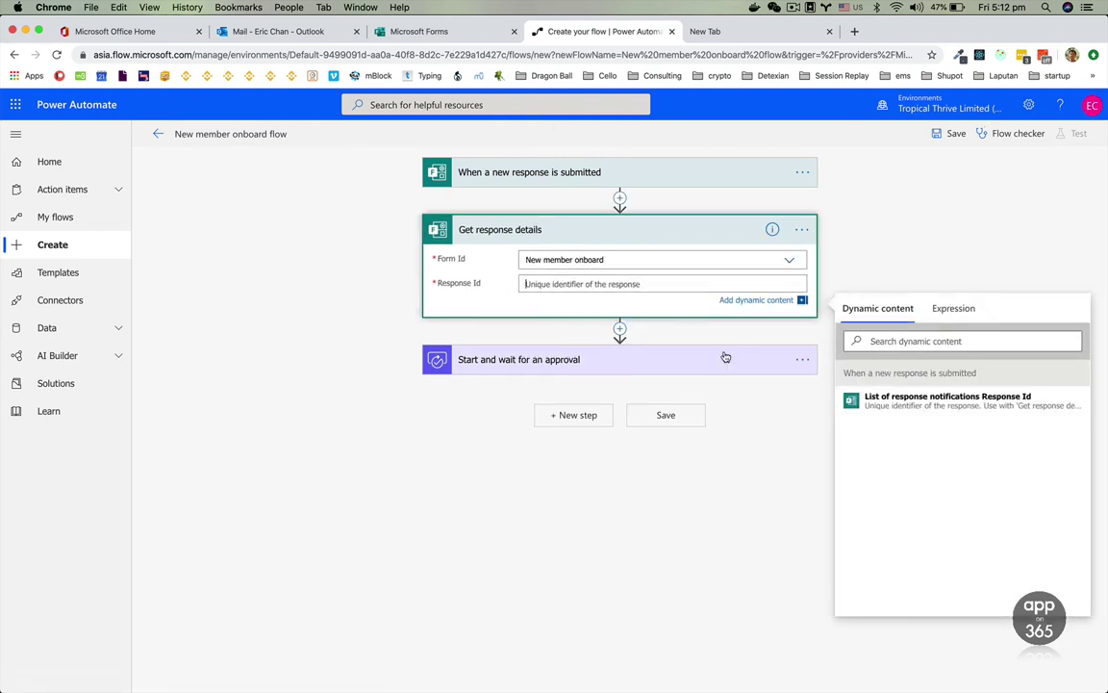
left_click(912, 409)
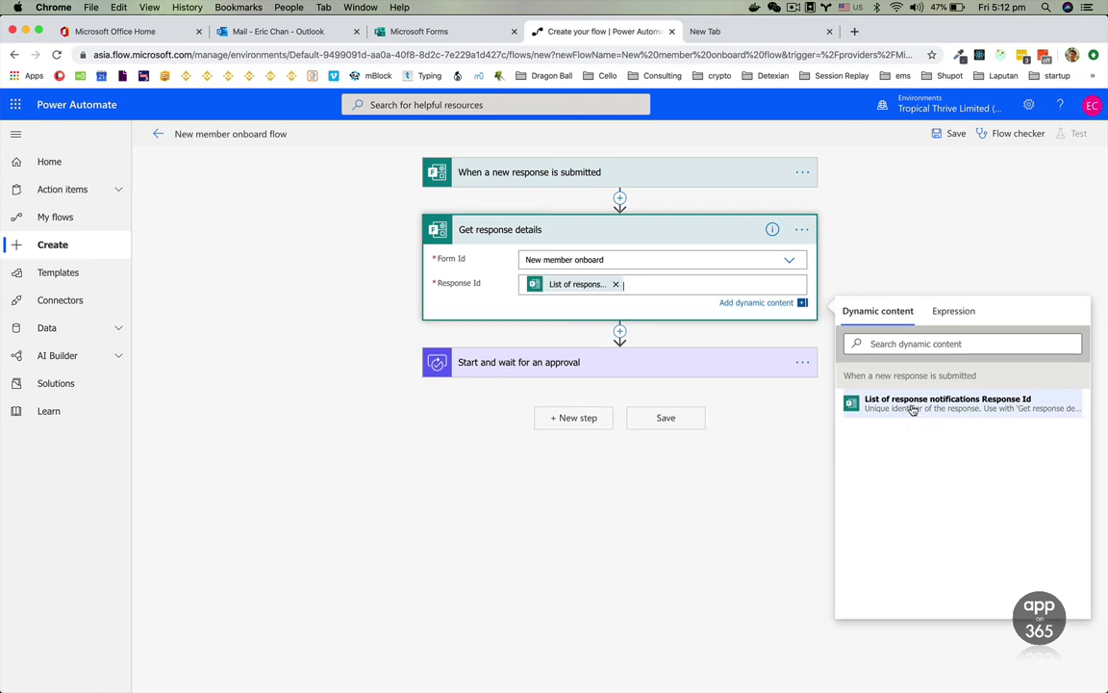
left_click(636, 495)
- Add the "What do you need?" answer from the response details as dynamic content at the end of the approval details
left_click(701, 354)
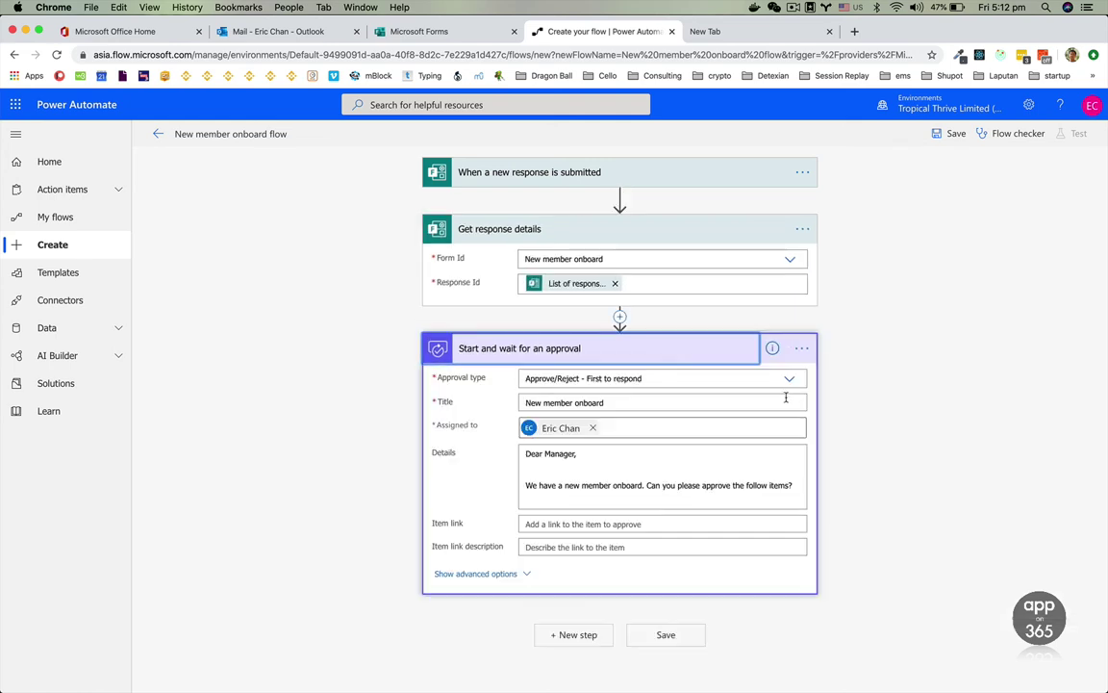
left_click(780, 496)
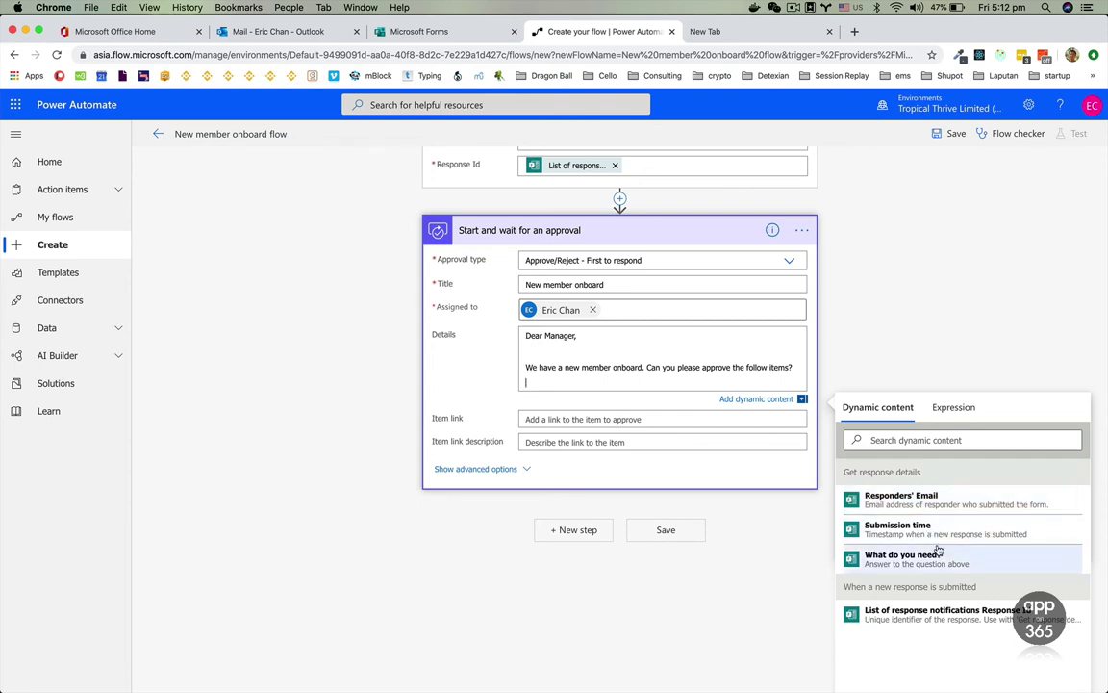
left_click(488, 34)
left_click(563, 33)
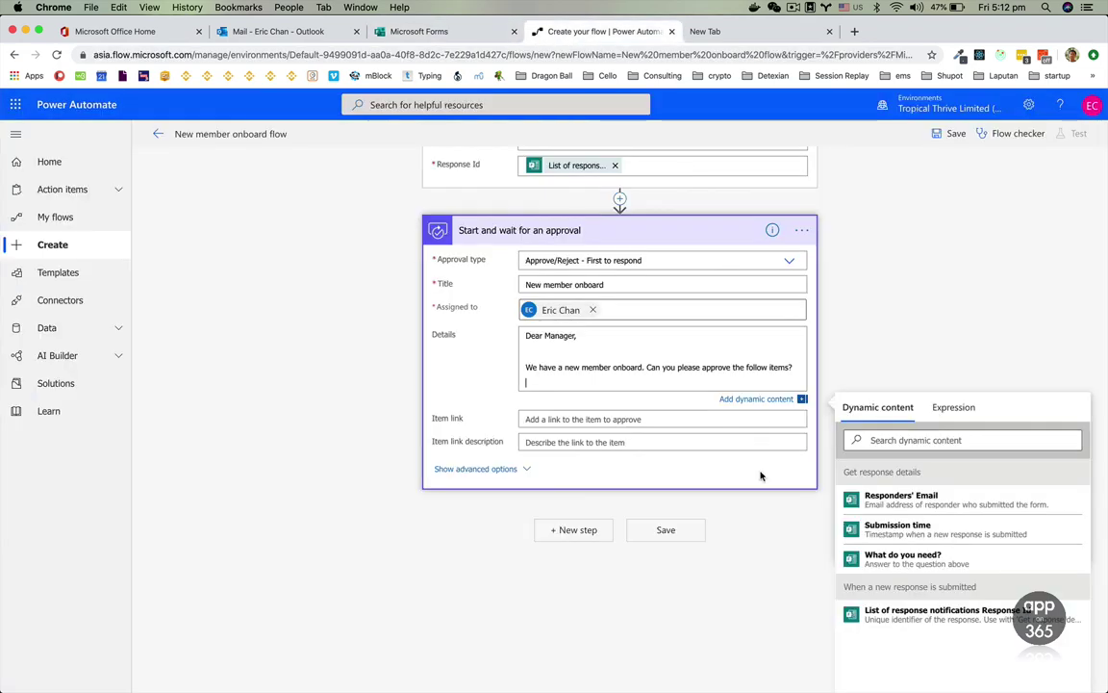
left_click(938, 563)
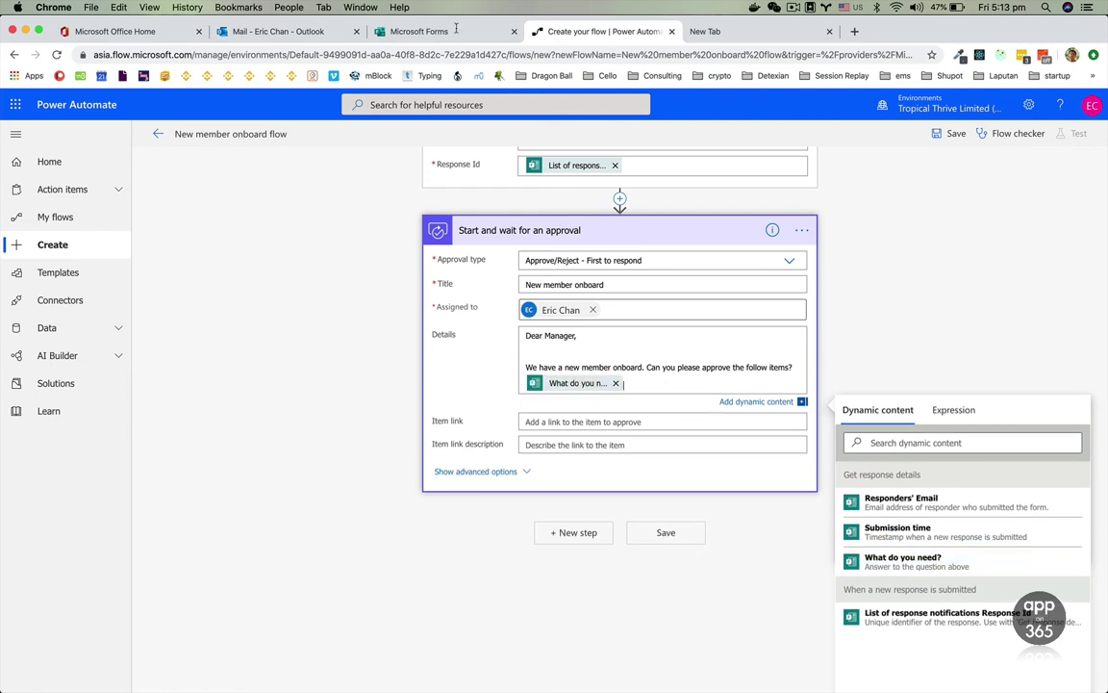
- After checking the question in Microsoft Forms, add two line breaks at the end of the approval details in Power Automate and save the flow
left_click(409, 31)
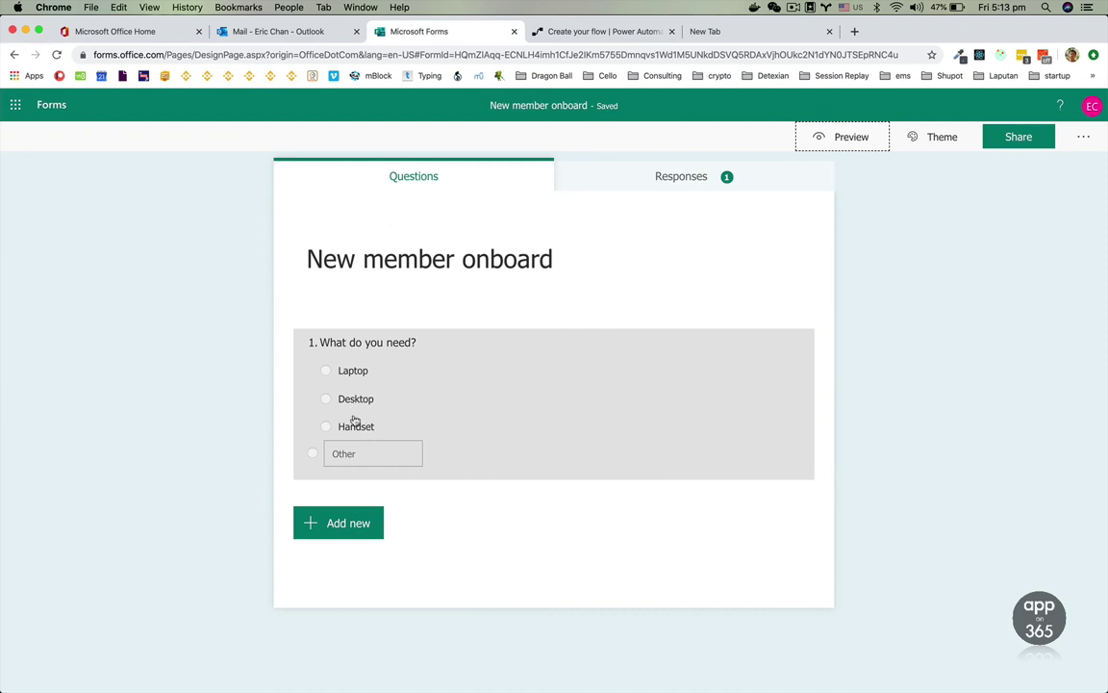
left_click(605, 35)
key("Return")
key("Return")
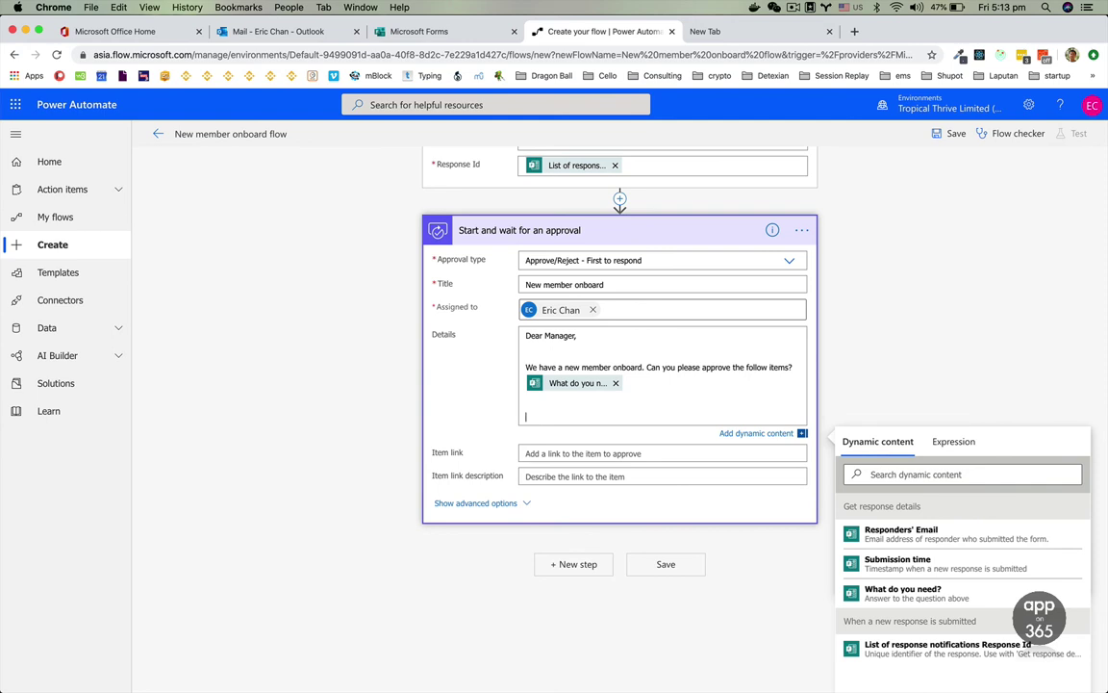
left_click(664, 572)
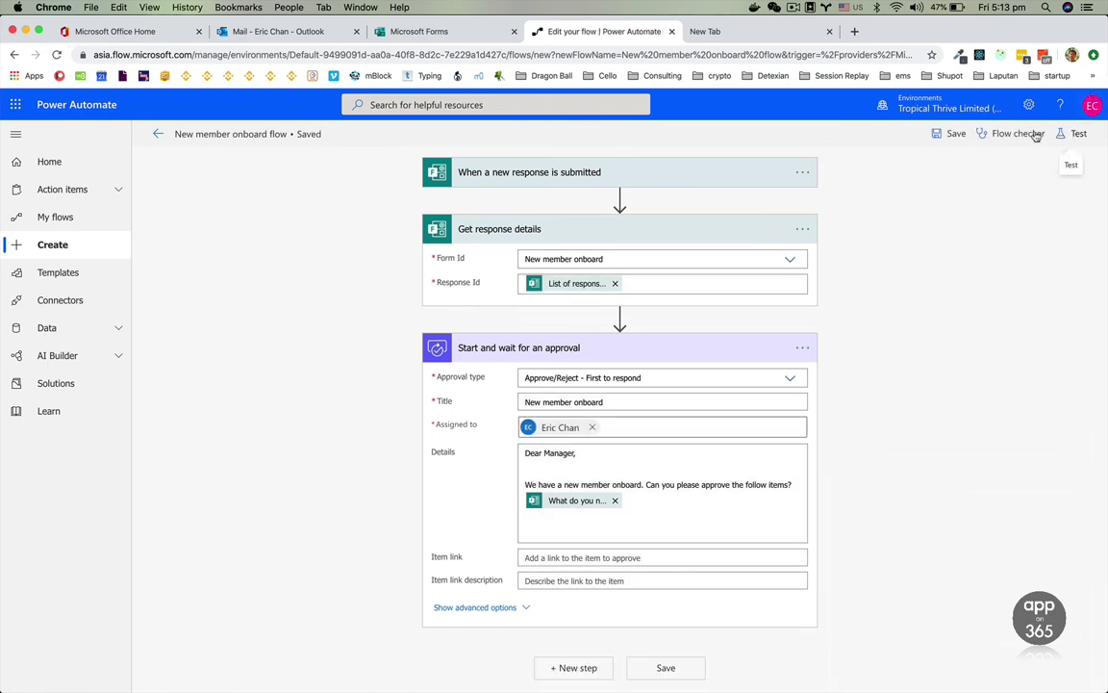
left_click(955, 136)
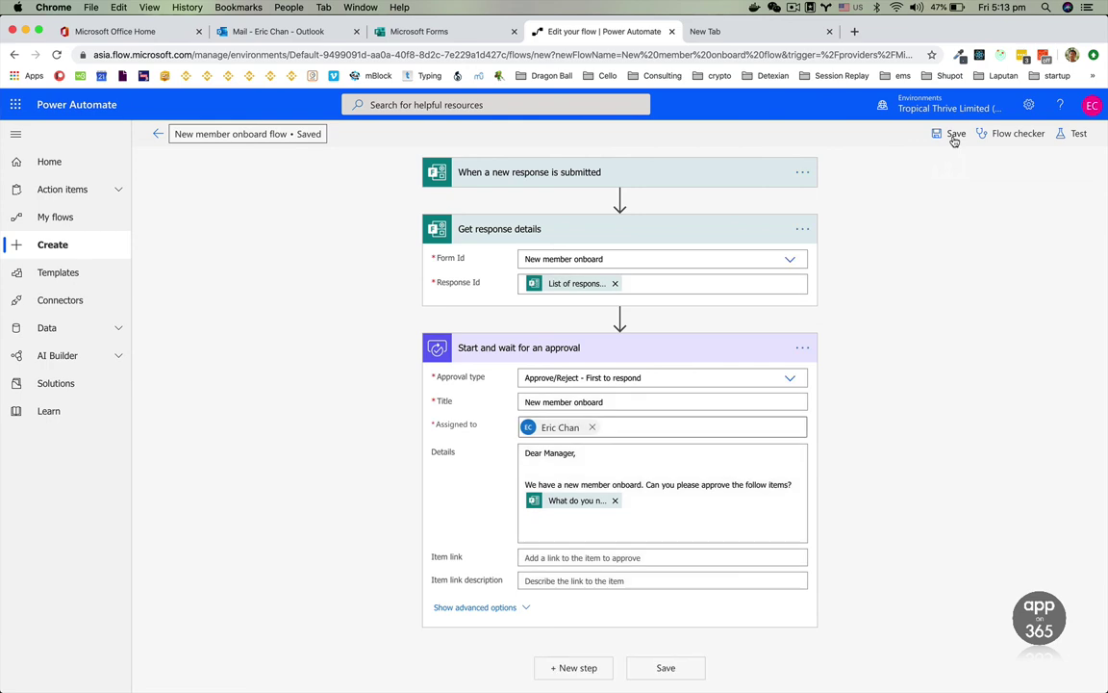
- Preview the "New member onboard" form in Microsoft Forms and submit a test response with "Desktop" selected
left_click(394, 29)
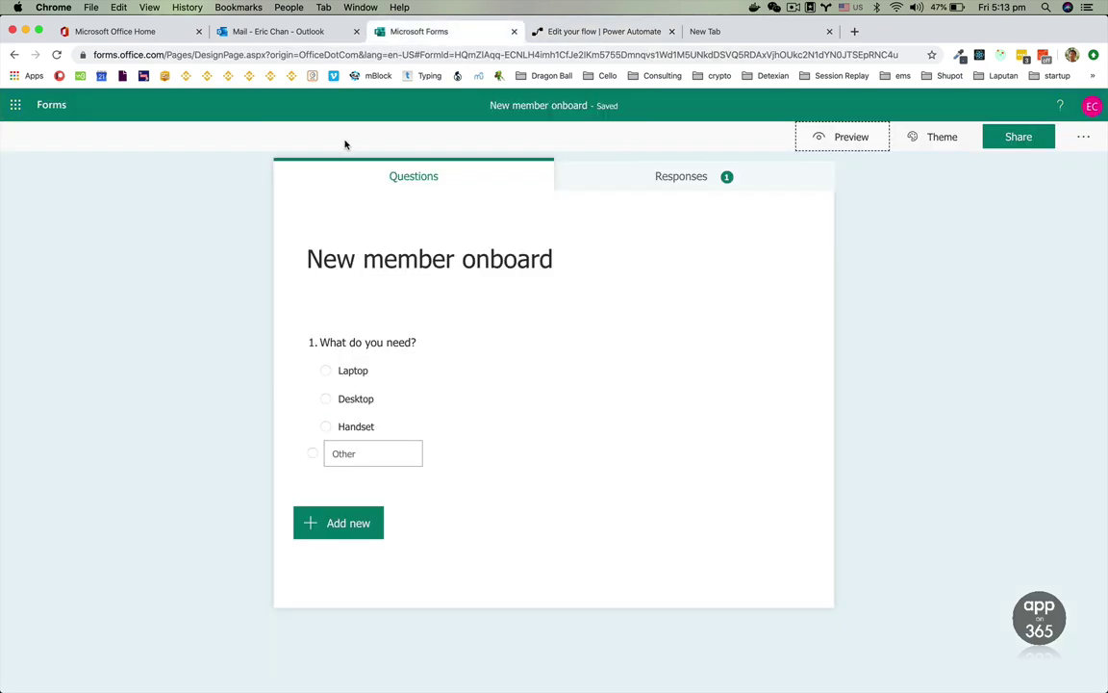
left_click(842, 138)
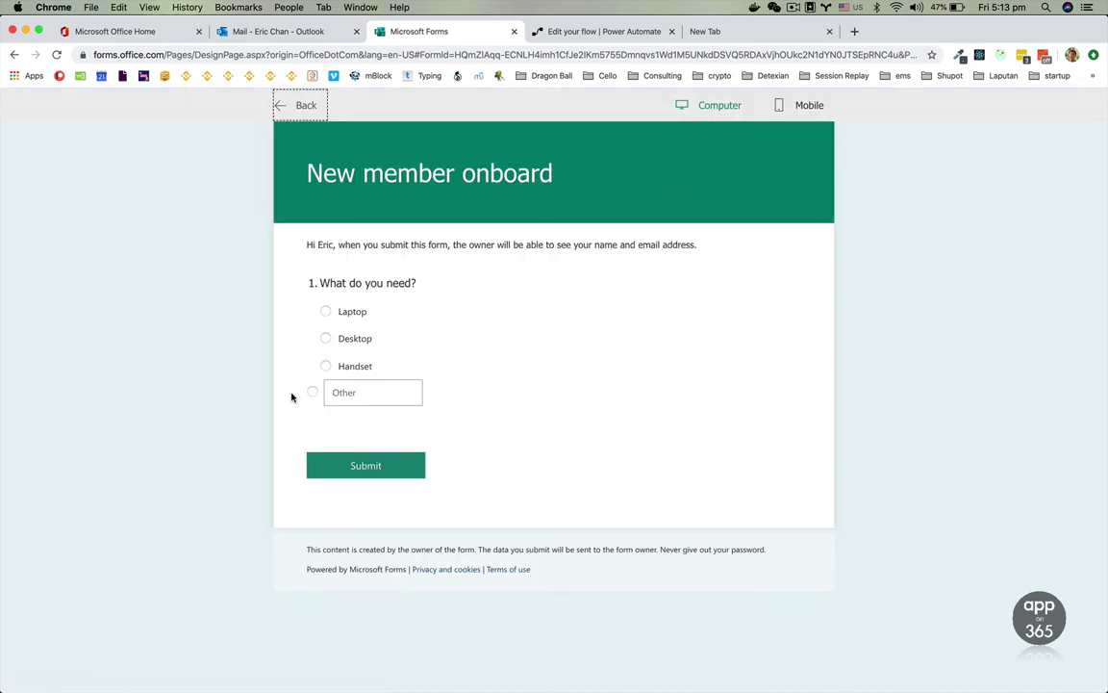
left_click(326, 339)
left_click(325, 312)
left_click(325, 339)
left_click(315, 465)
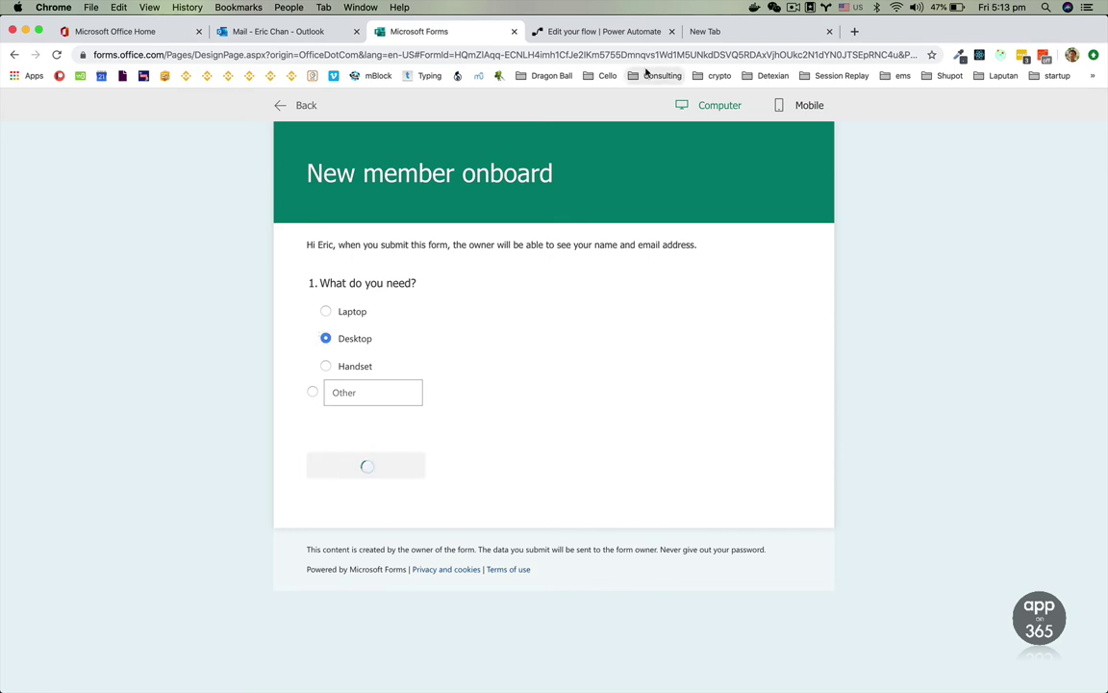
- Check the requested item in the "New member onboard" approval e-mail in Outlook and submit the approval without a reason
left_click(607, 30)
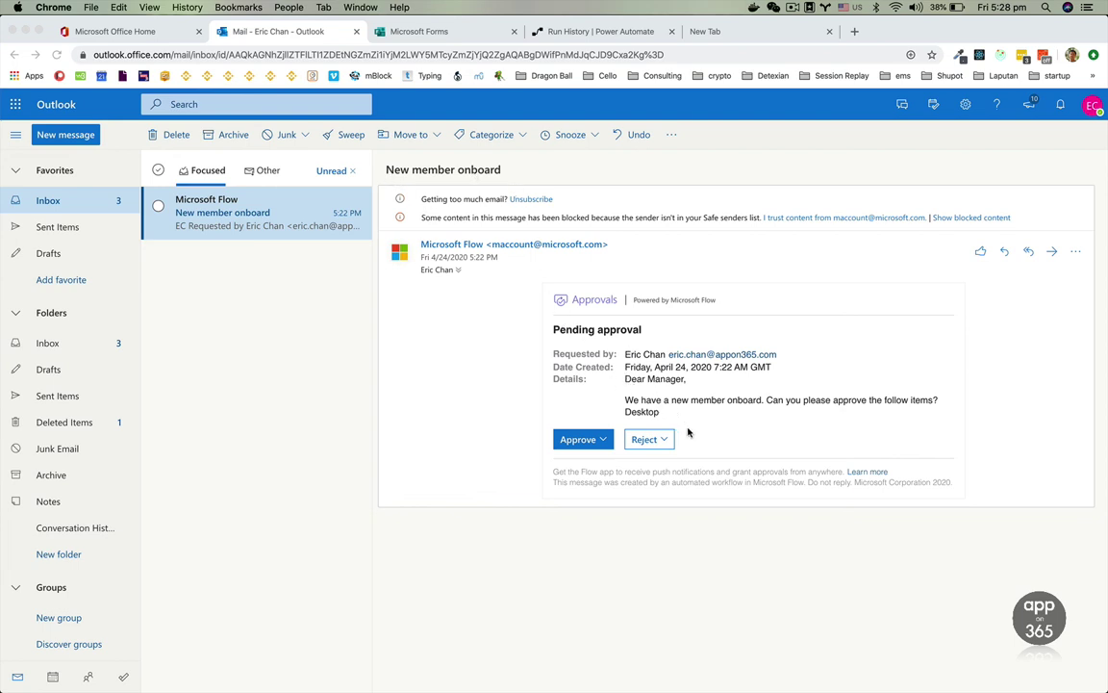
left_click(622, 381)
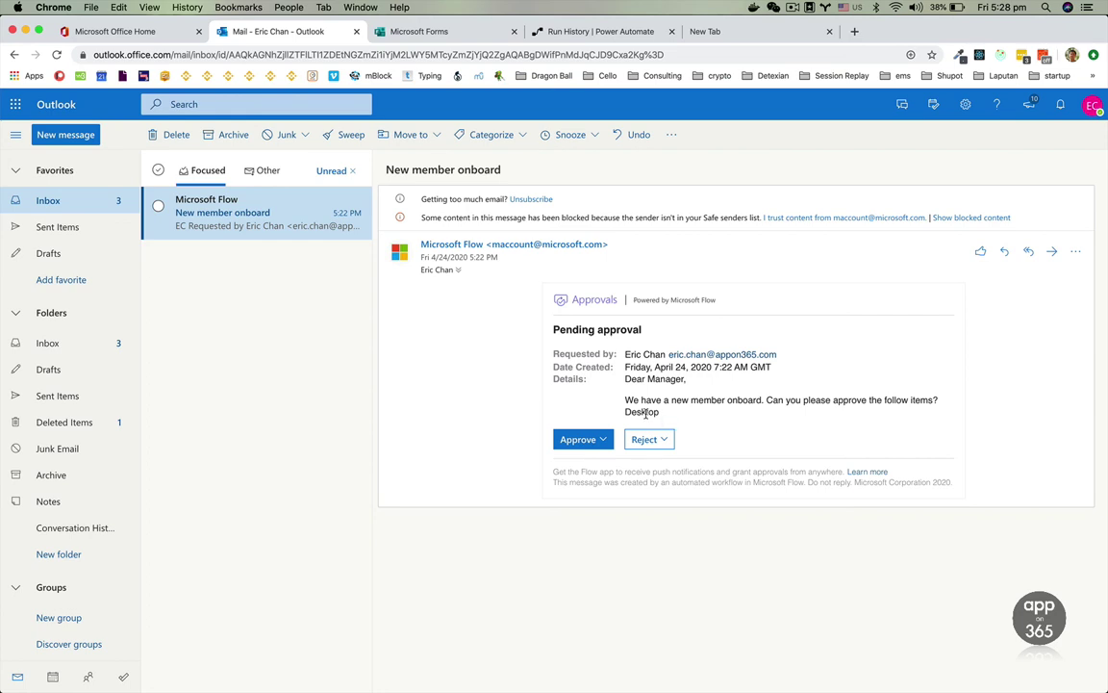
double_click(646, 414)
left_click(599, 403)
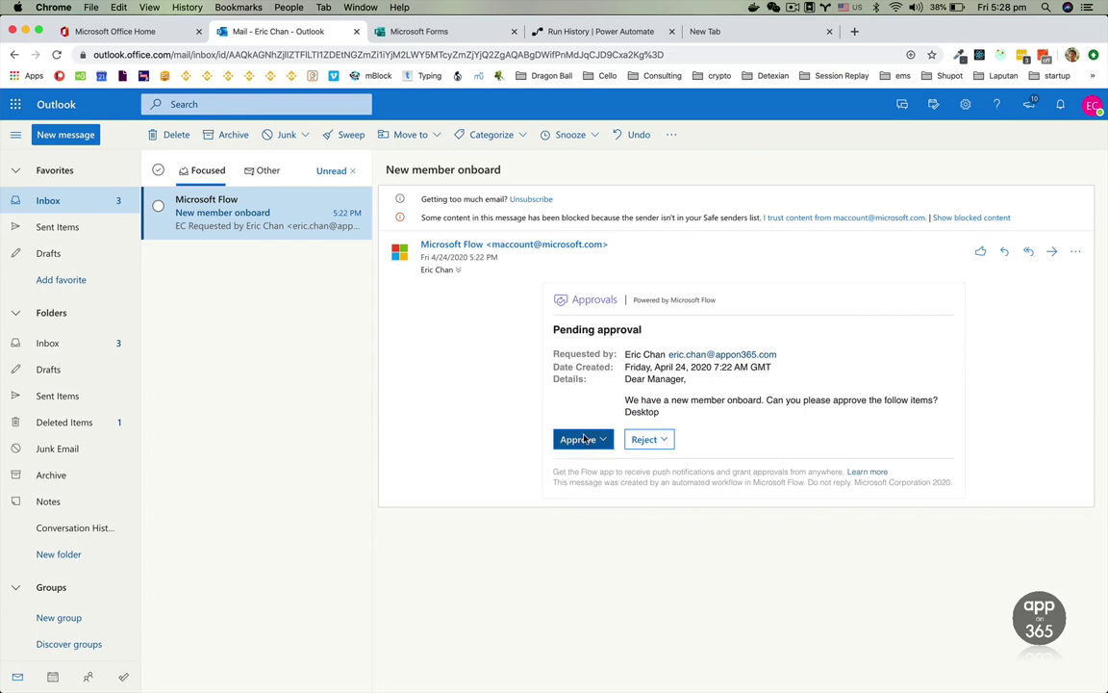
left_click_drag(624, 412, 663, 414)
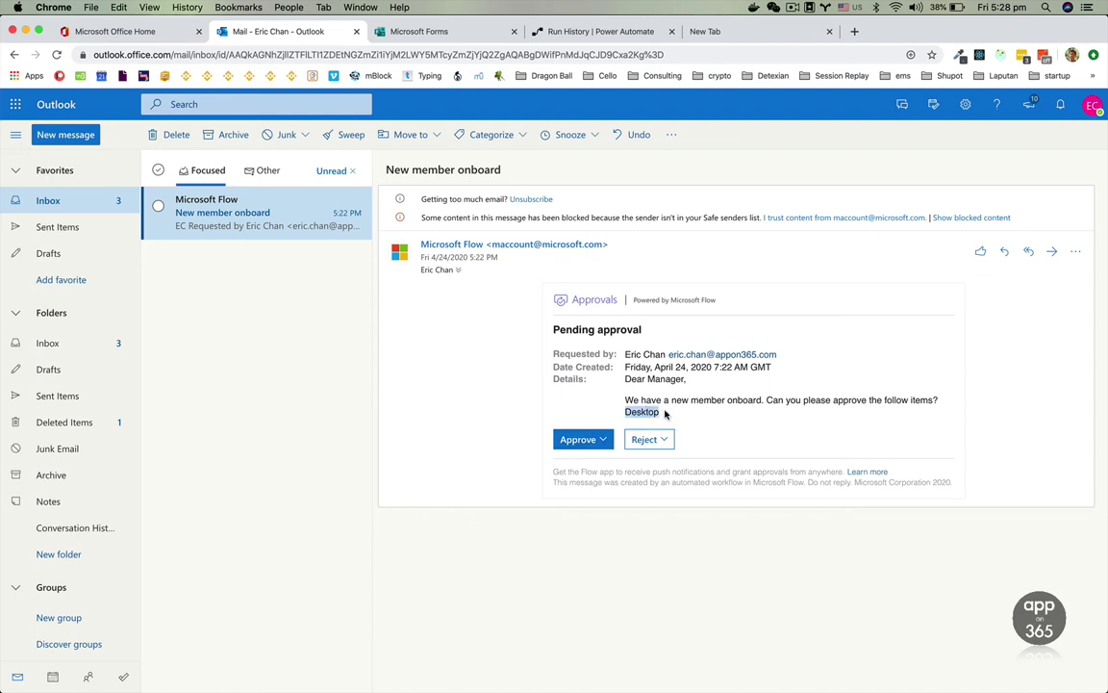
left_click(679, 411)
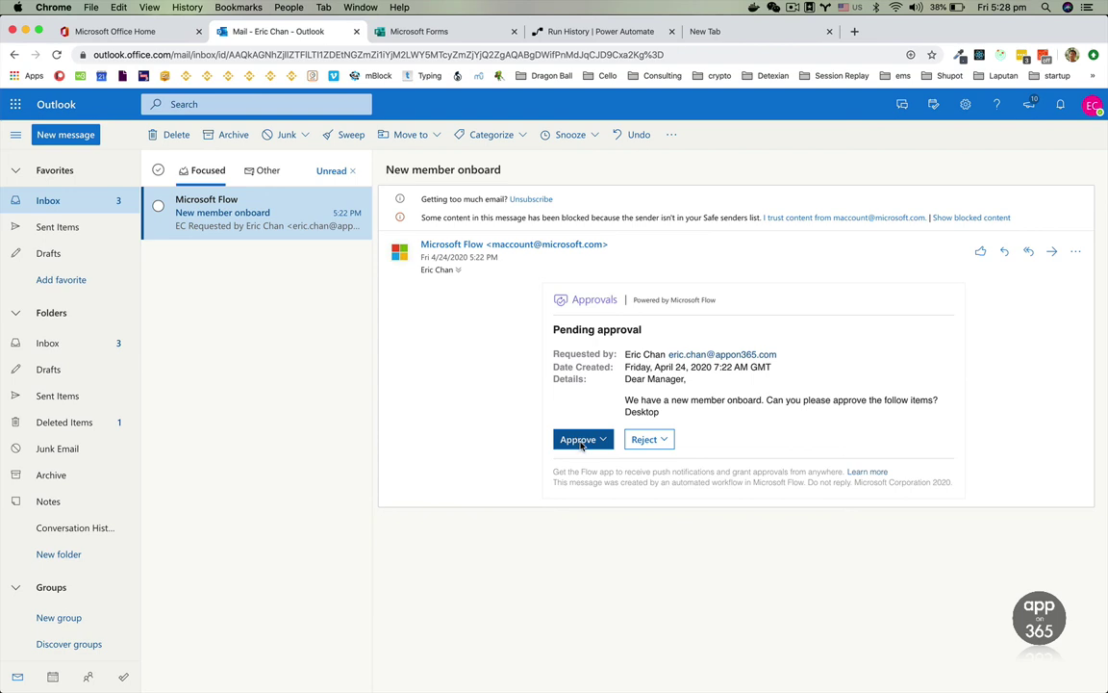
left_click(577, 440)
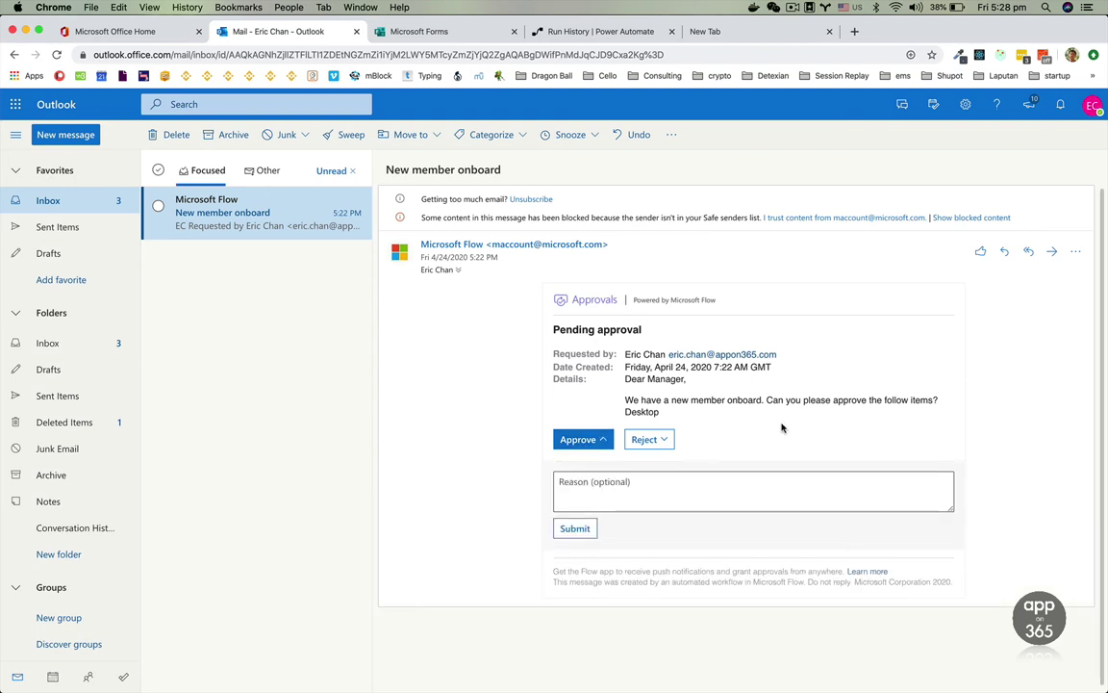
left_click(591, 537)
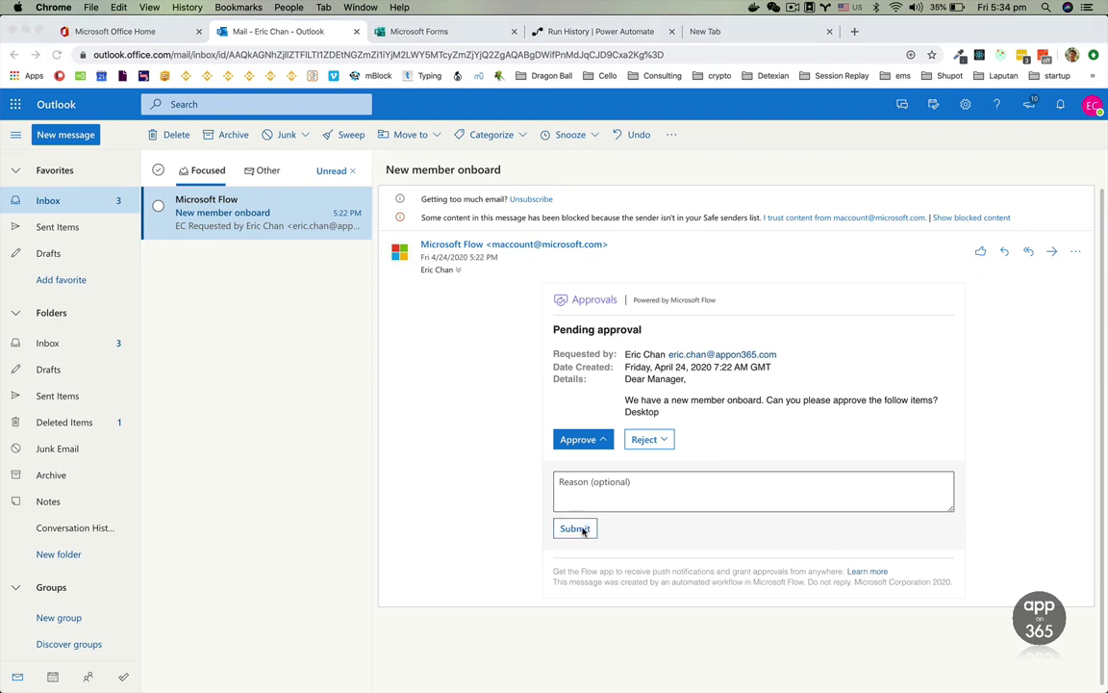